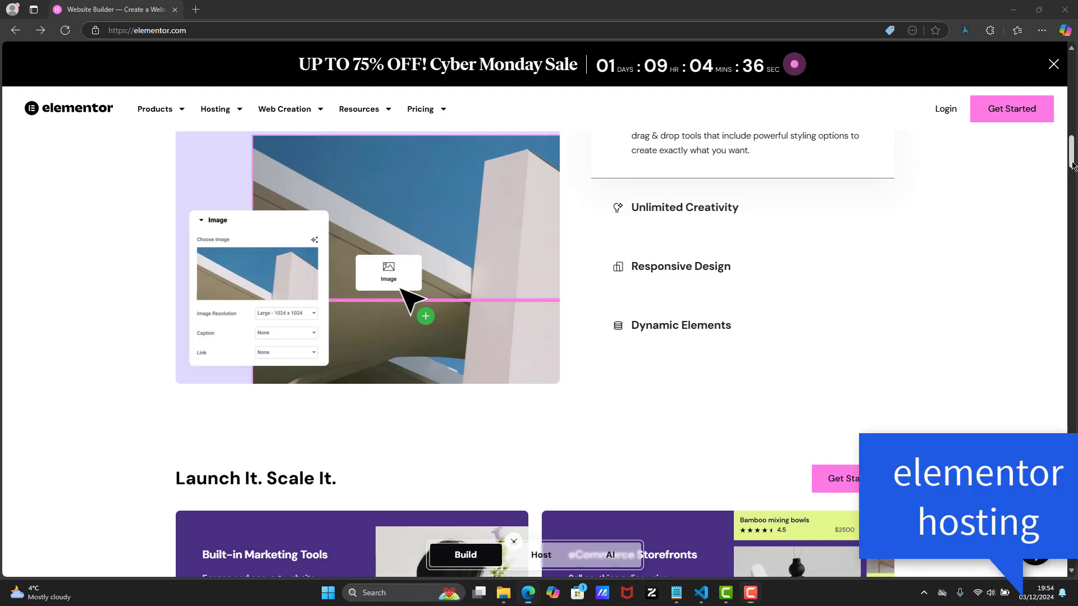
Dismiss the money-back guarantee popup on the Elementor homepage and open the WordPress hosting page
scroll(1042, 190, "down", 10)
scroll(534, 337, "down", 3)
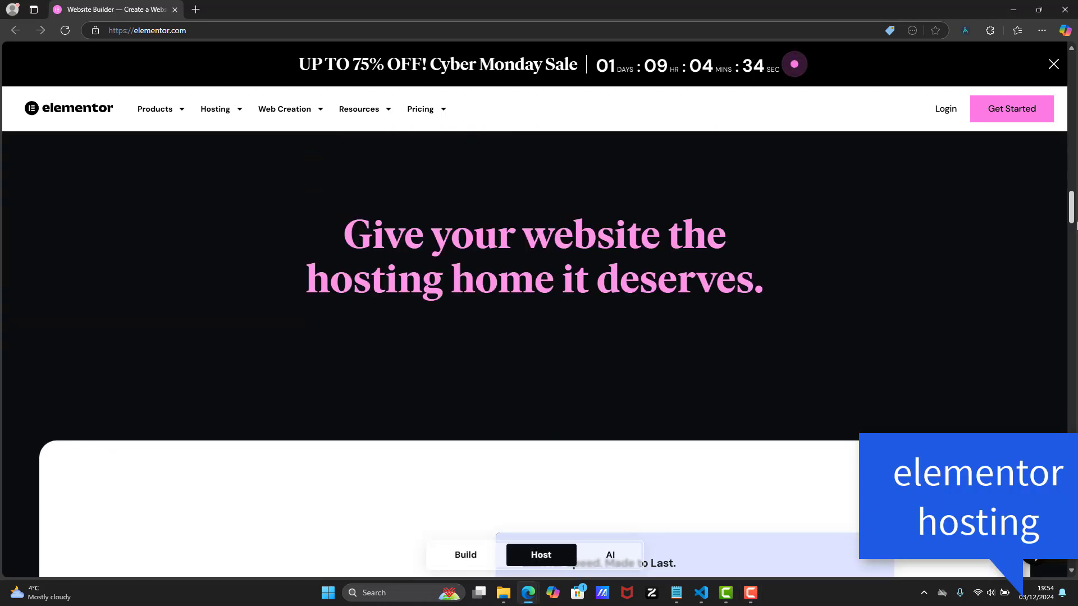
scroll(535, 337, "up", 10)
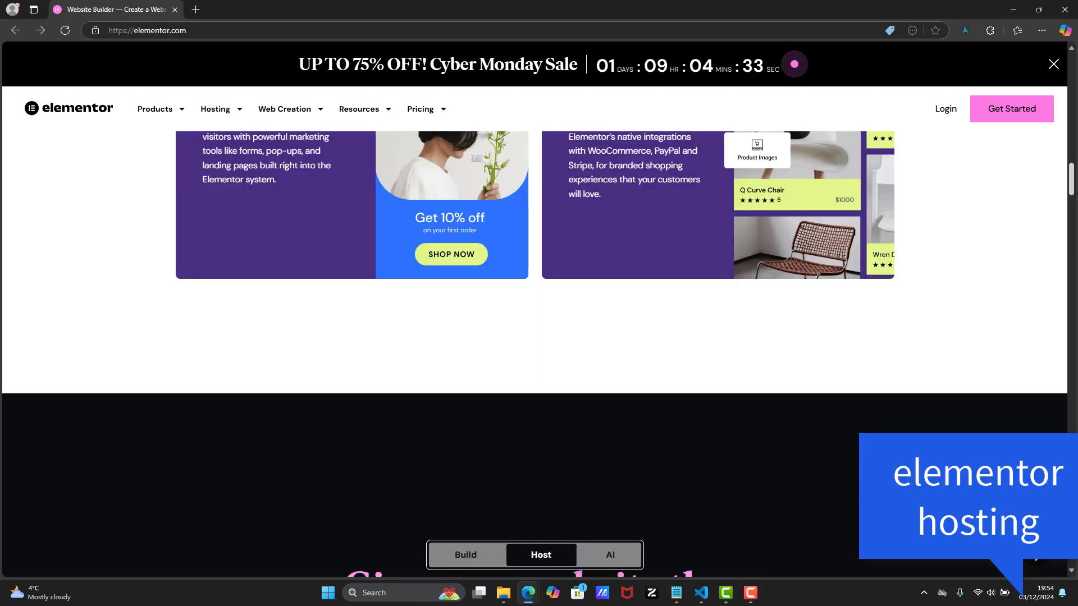
scroll(619, 137, "up", 5)
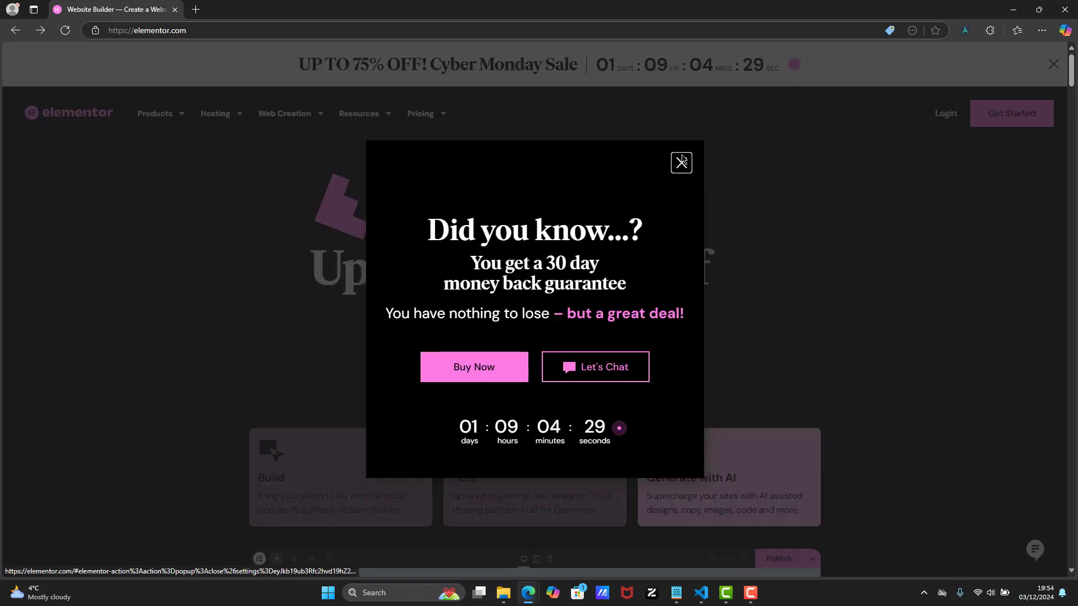
left_click(682, 162)
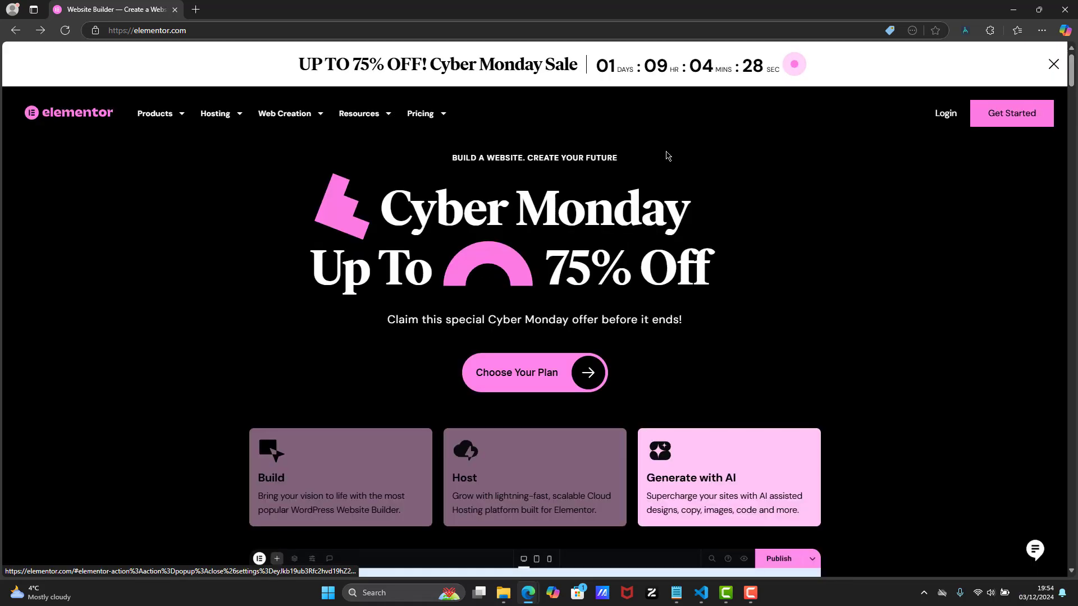
mouse_move(224, 113)
left_click(245, 163)
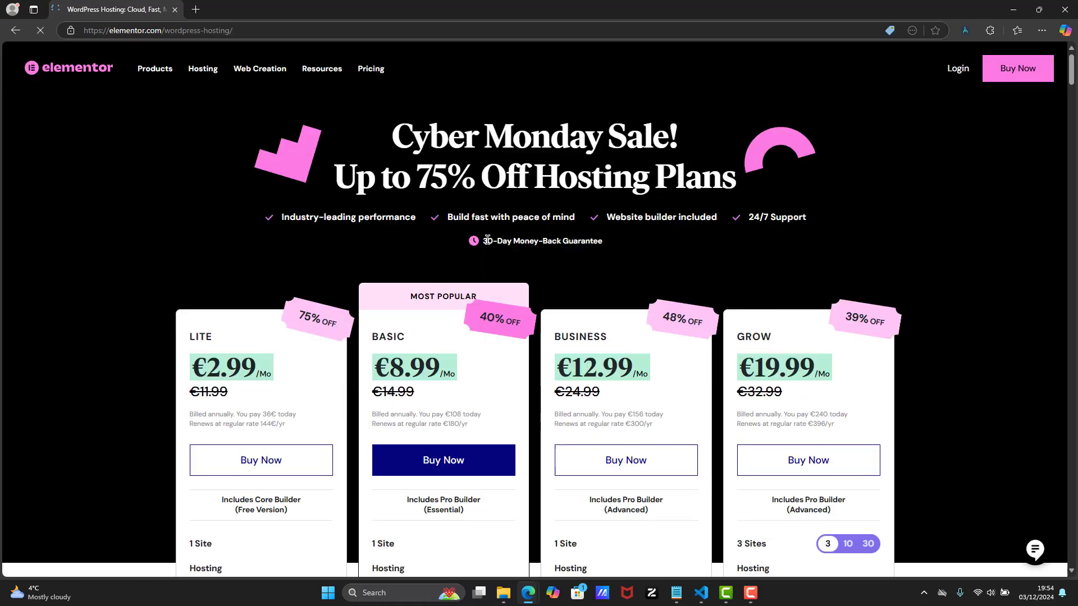
Review the prices and included features of the Lite, Basic, Business and Grow hosting plans
scroll(1073, 83, "down", 3)
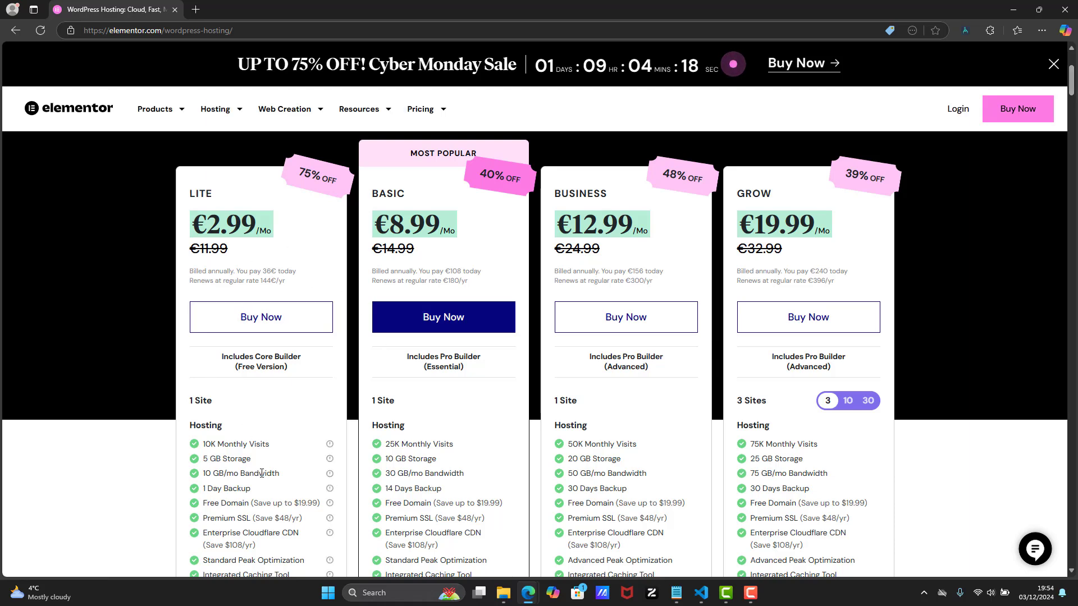
scroll(261, 474, "down", 15)
left_click_drag(1073, 164, 1056, 95)
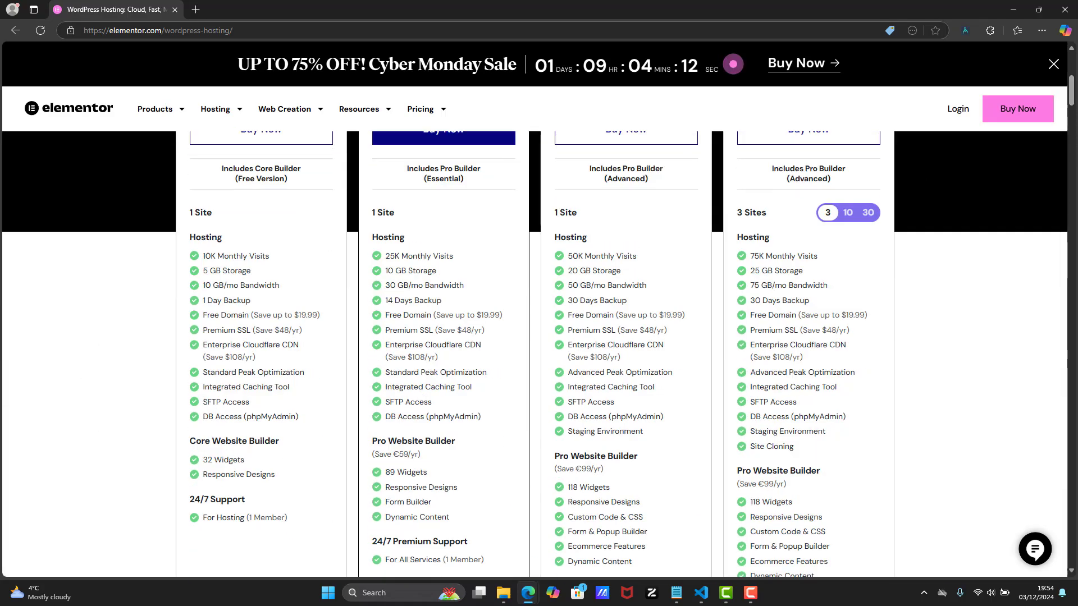
scroll(930, 123, "up", 6)
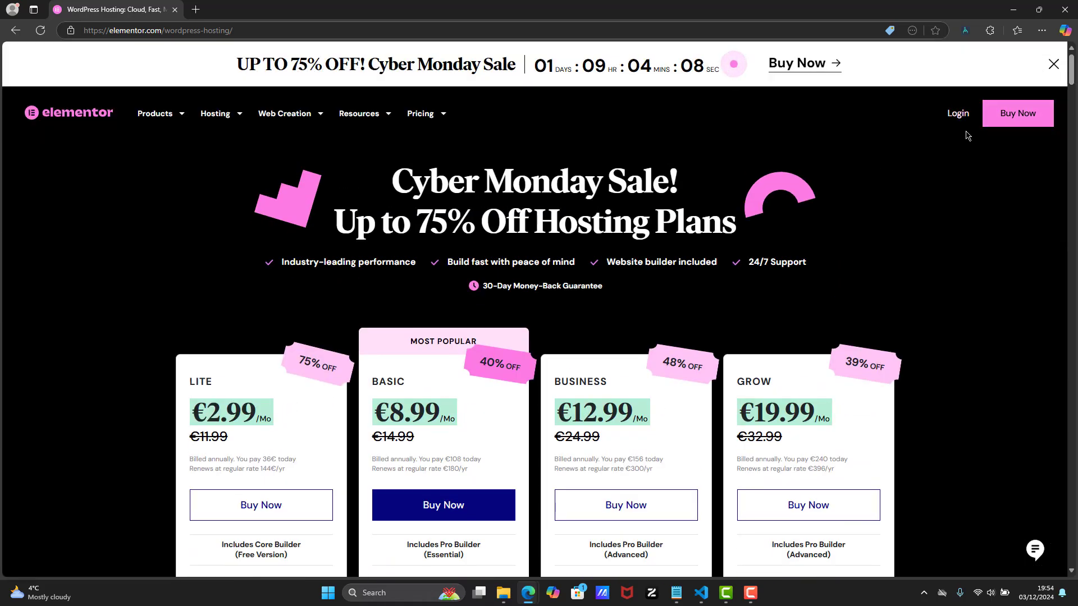
Log in and create a new hosted website using the existing Elementor Hosting - WooCommerce - Sell Pro subscription
left_click(960, 114)
left_click(751, 594)
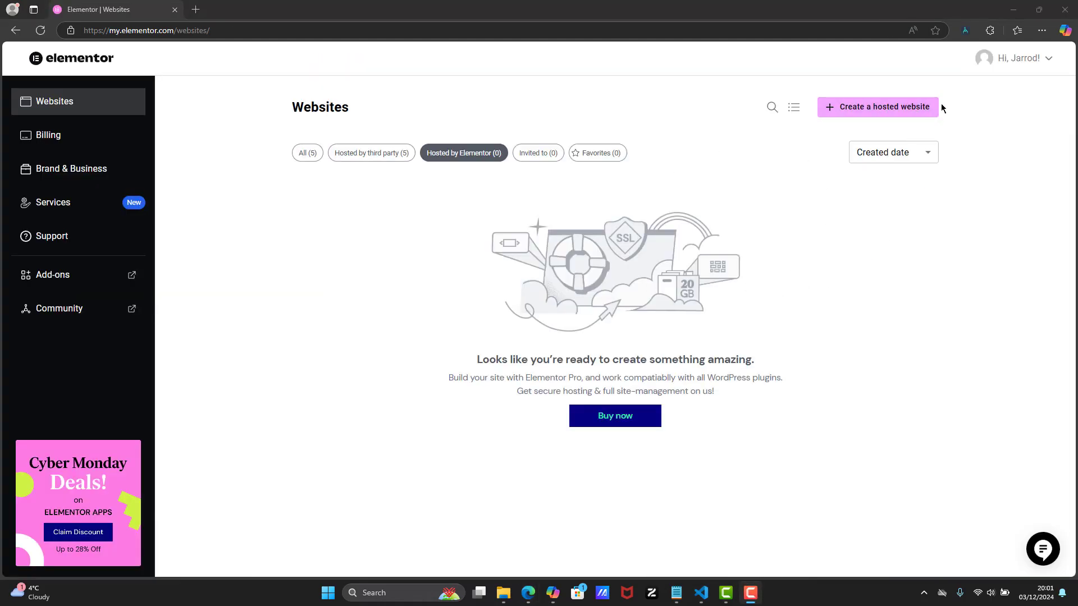
left_click(879, 115)
left_click(879, 115)
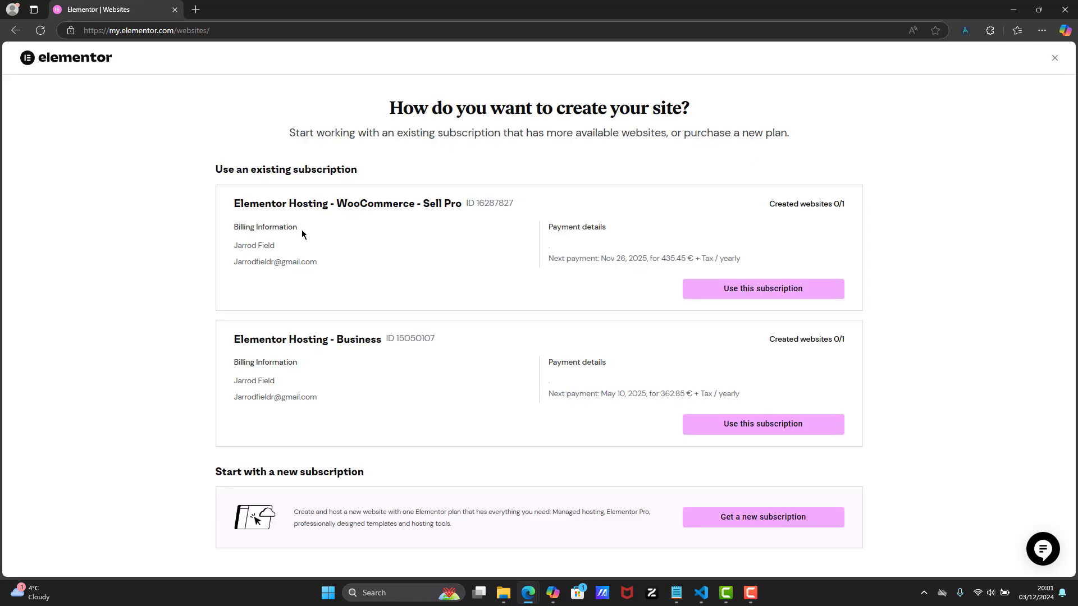
left_click(712, 290)
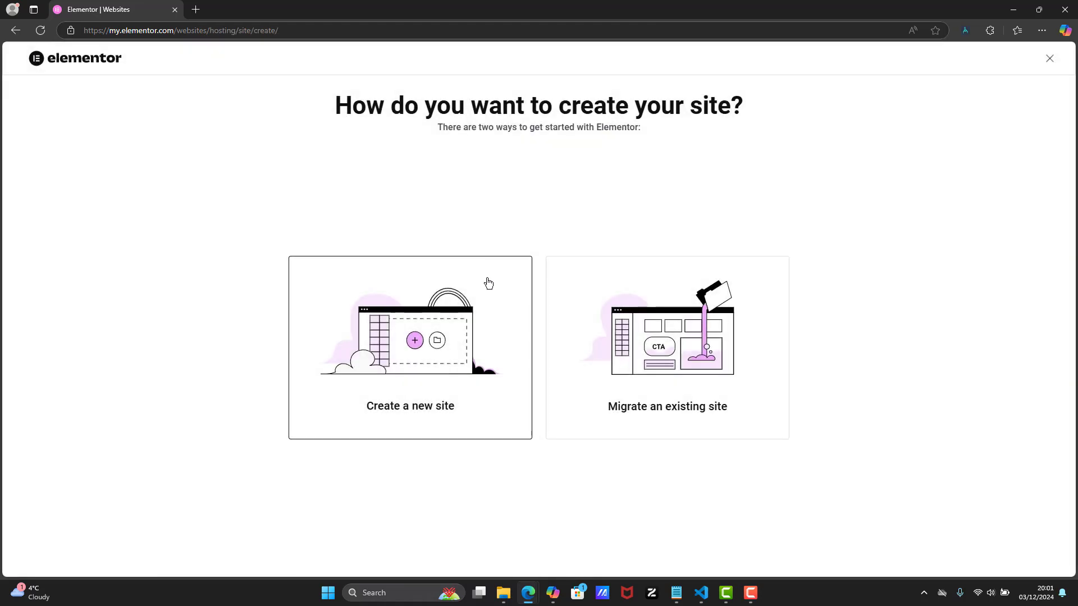
left_click(496, 368)
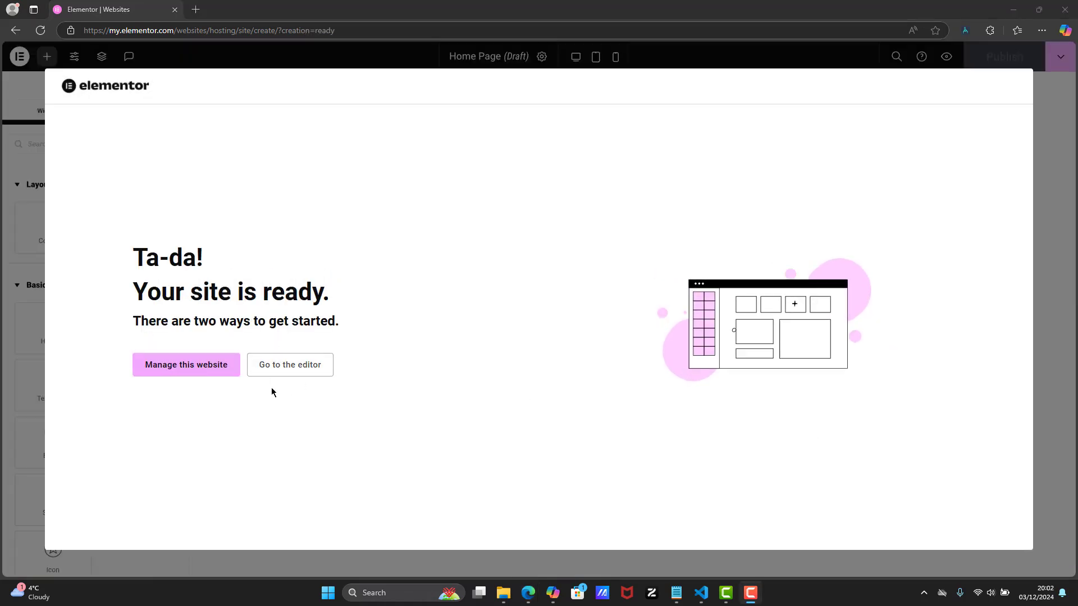
Open the new site in the editor, then load its front page at maepdflq.elementor.cloud
left_click(272, 372)
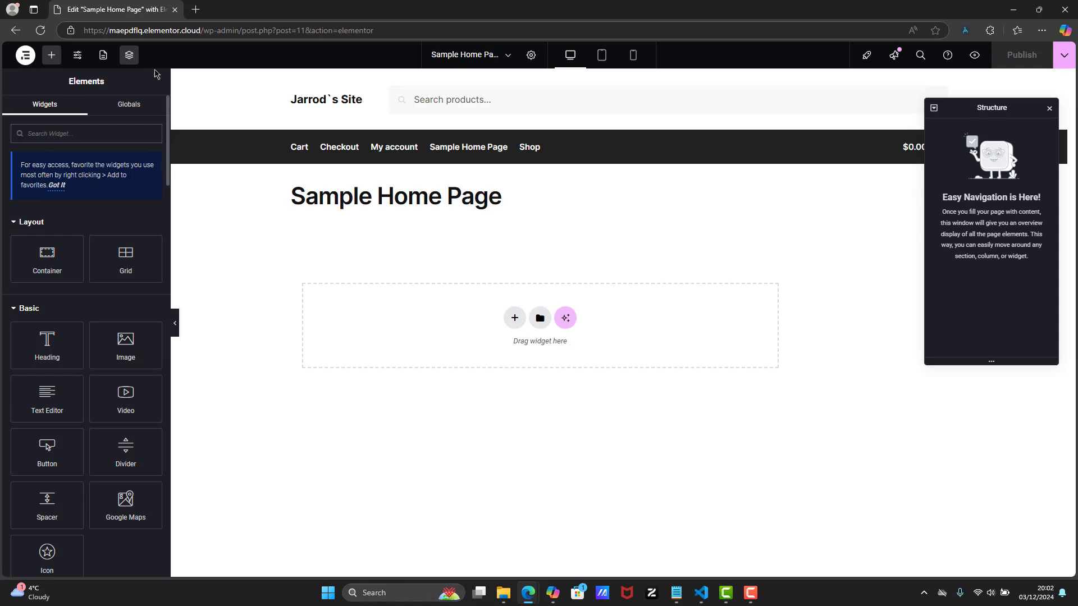
left_click(440, 29)
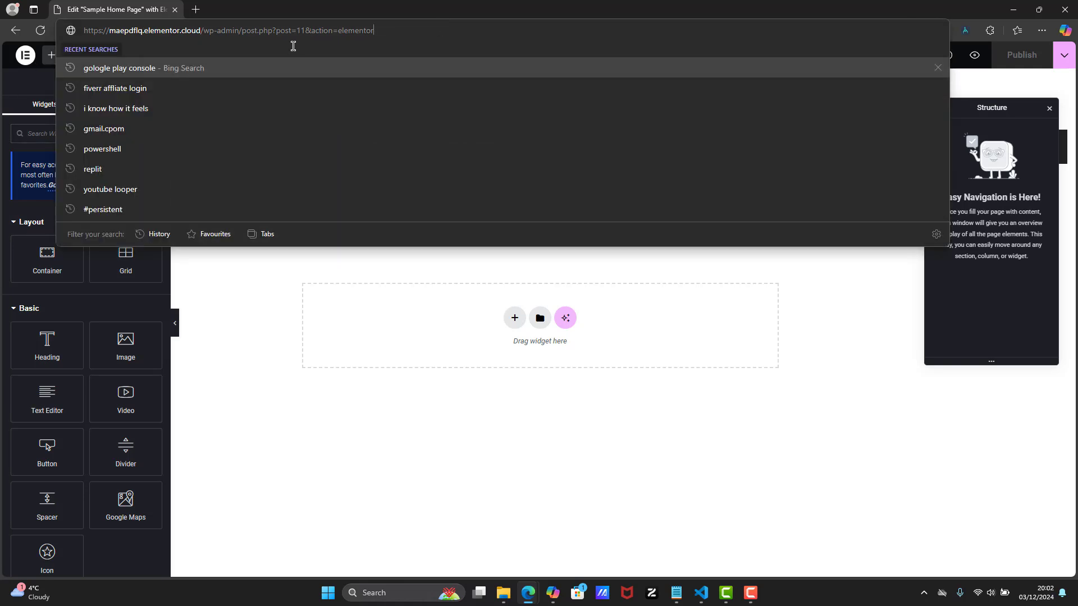
left_click_drag(374, 30, 204, 30)
key("BackSpace")
key("Return")
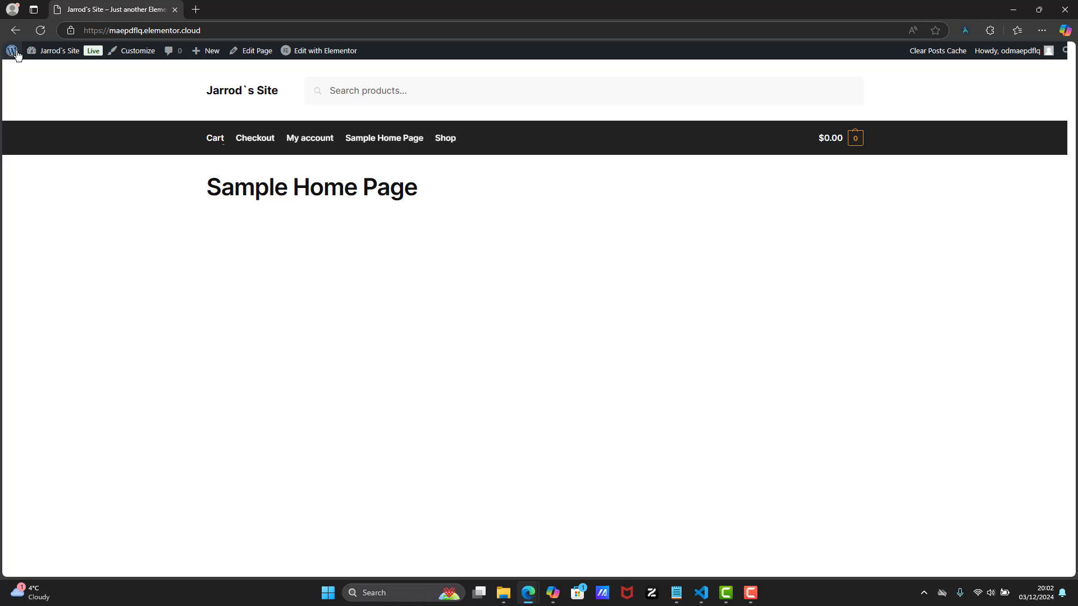
Go to the installed themes in the site's WordPress dashboard and dismiss the Image Optimization settings notice
left_click(46, 72)
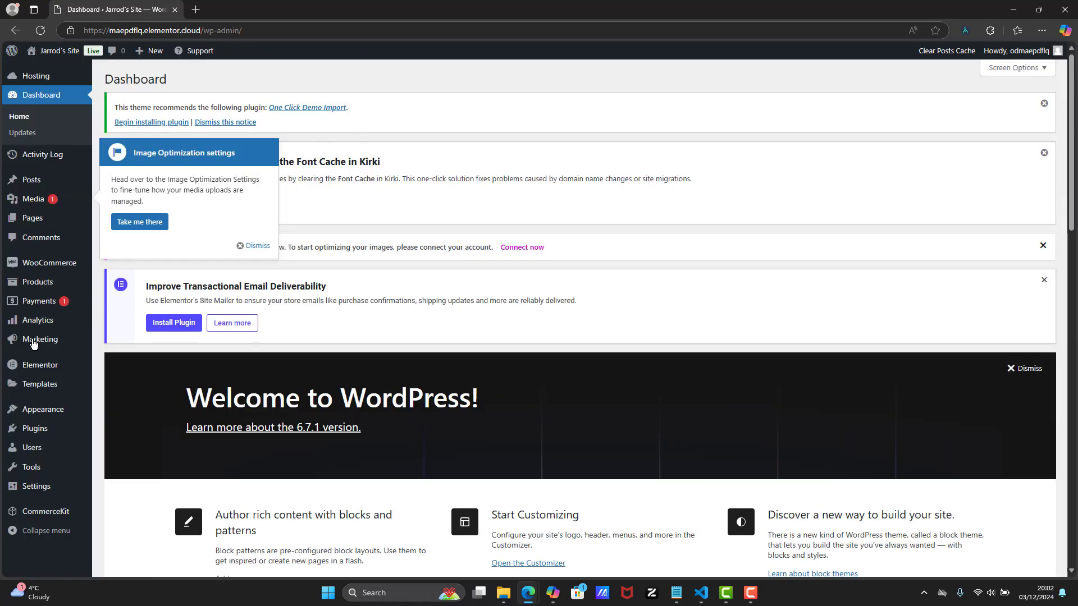
mouse_move(39, 427)
left_click(106, 413)
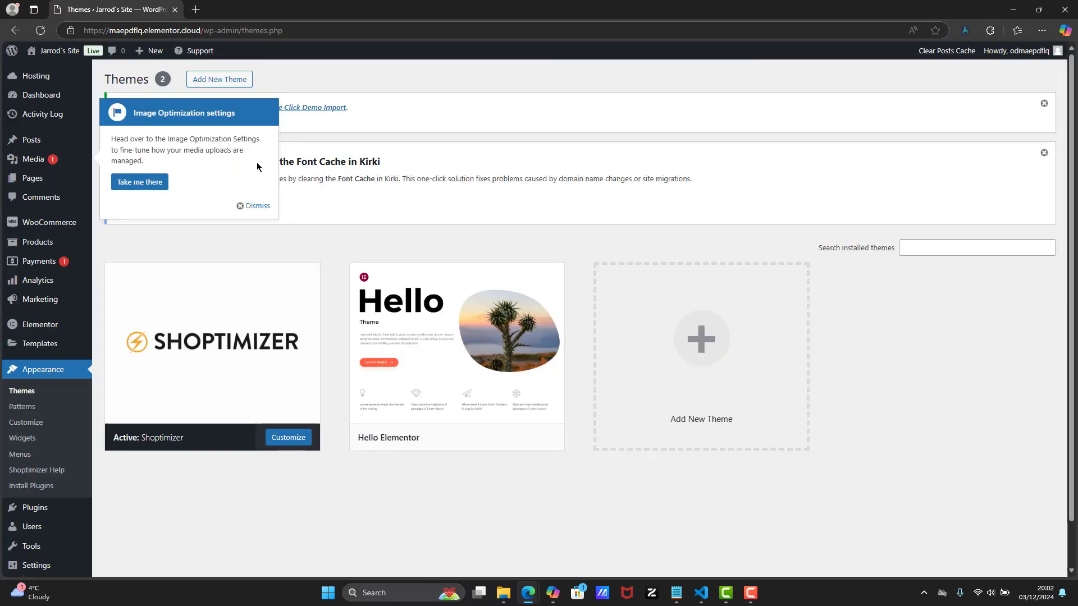
left_click(256, 206)
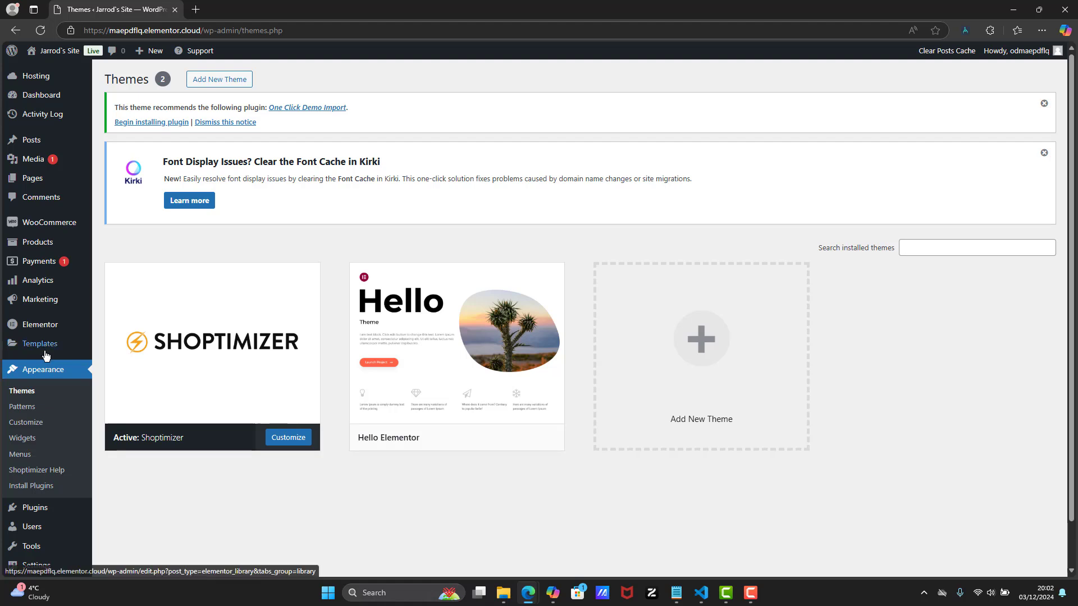
Look over the WordPress admin sections and start adding a new theme
scroll(31, 301, "down", 2)
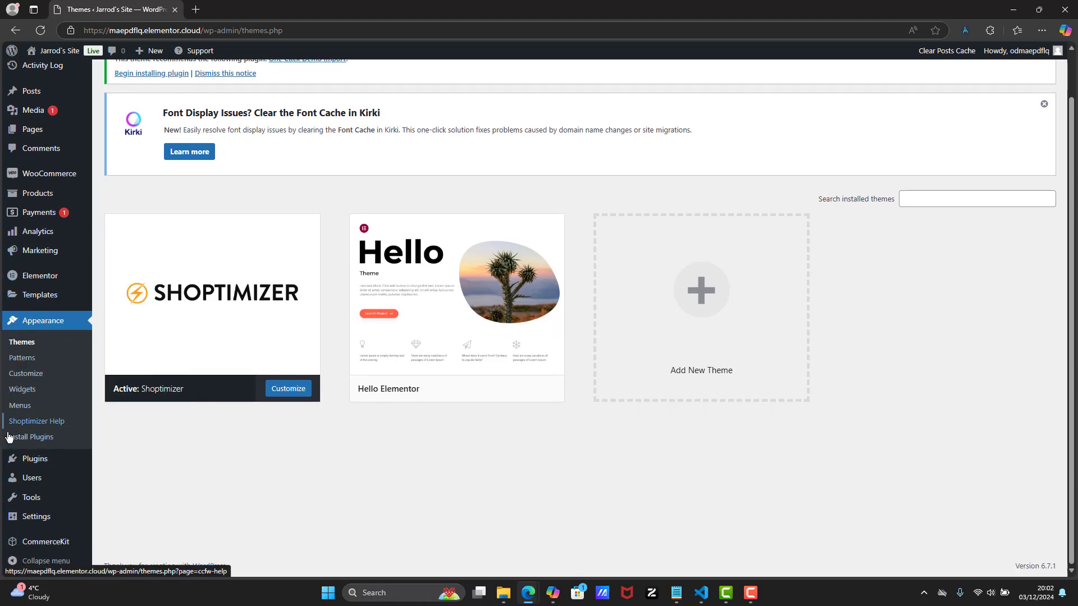
mouse_move(38, 296)
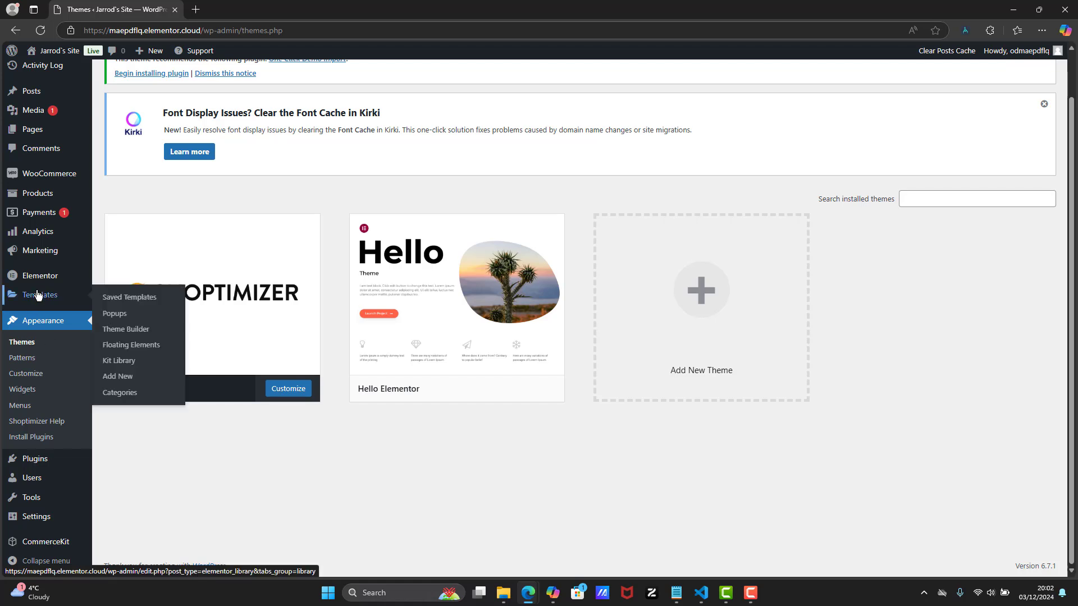
scroll(337, 204, "up", 2)
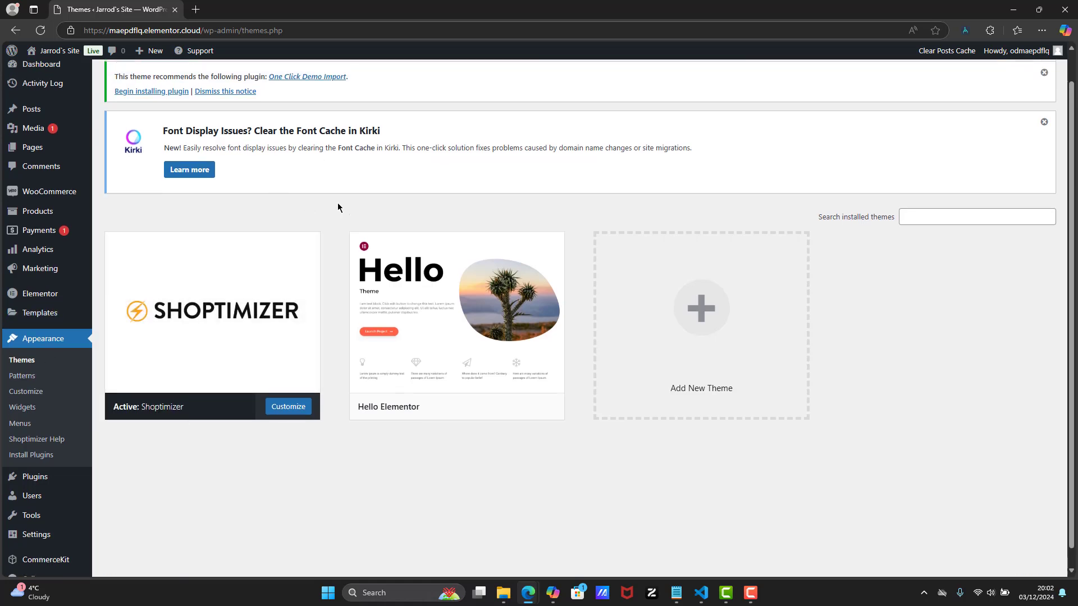
left_click(207, 79)
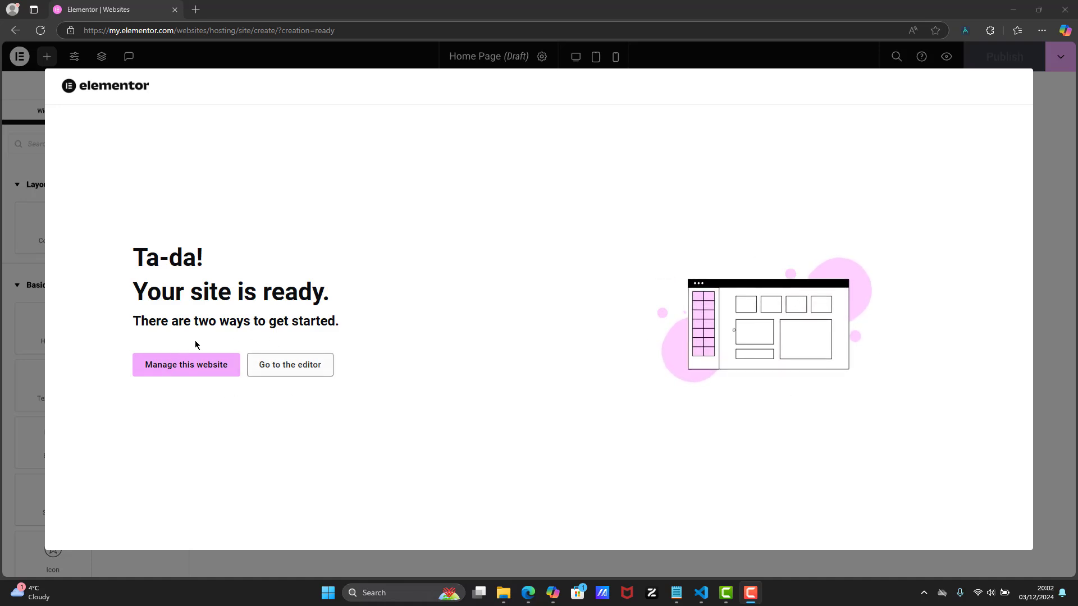
Open the newly created site in the editor, then load its front page at maepdflq.elementor.cloud
left_click(273, 371)
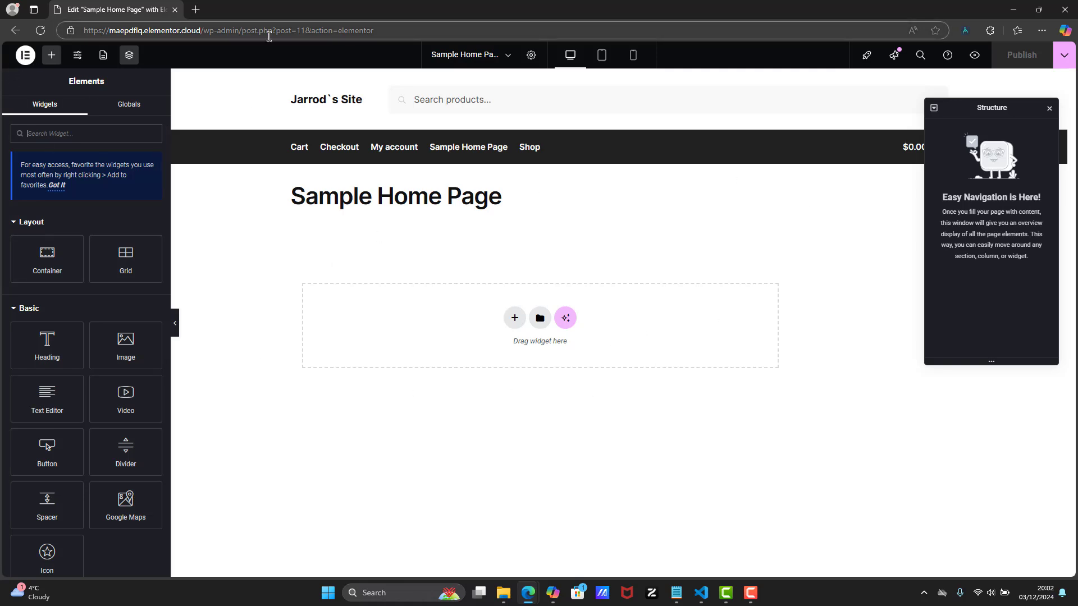
left_click(439, 29)
left_click_drag(440, 29, 220, 38)
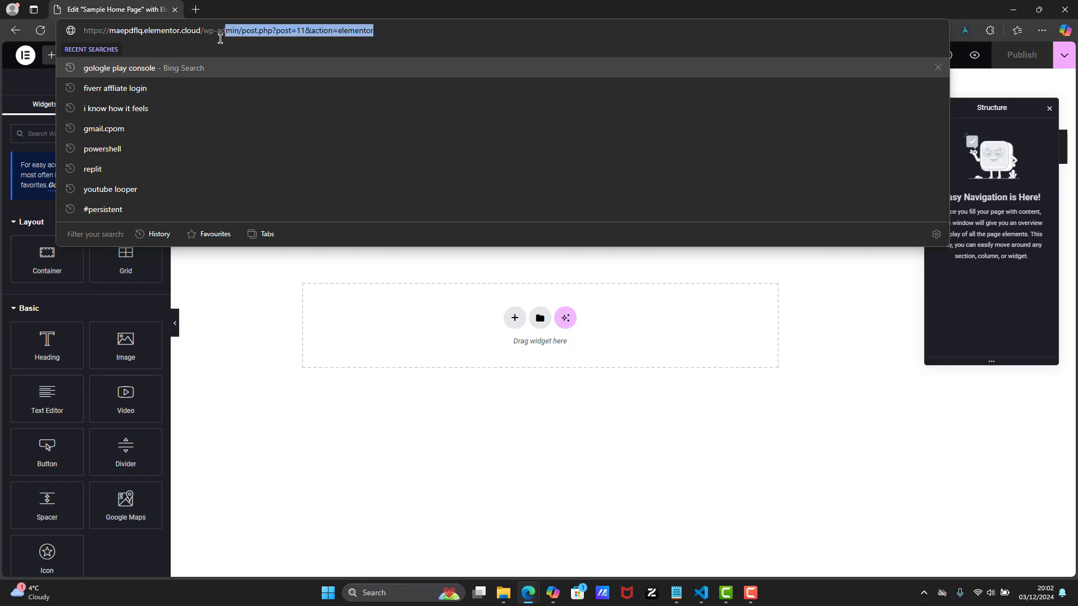
key("BackSpace")
key("Return")
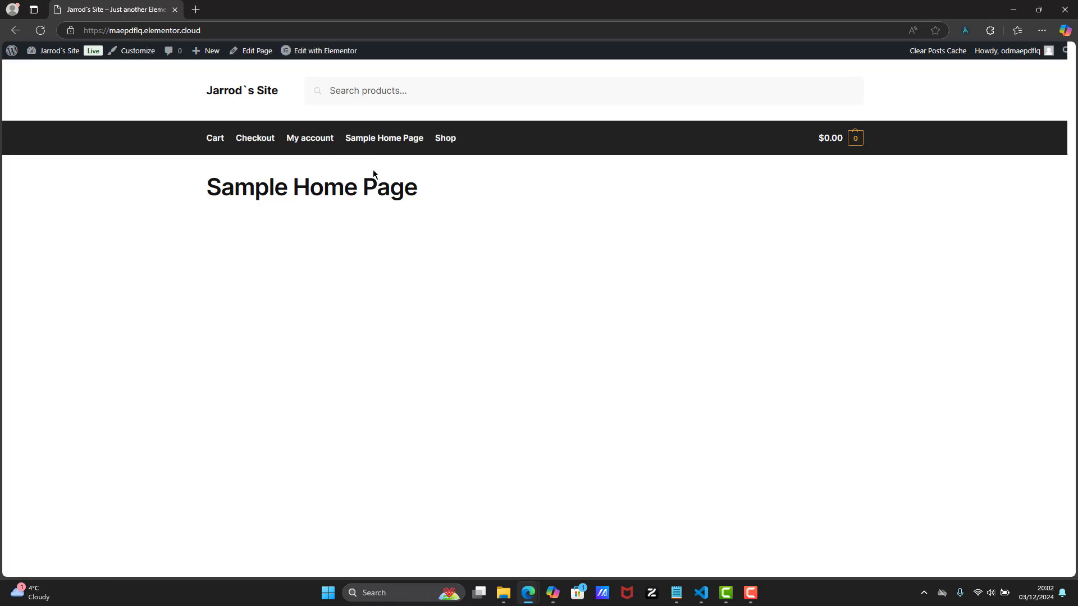
Open the installed themes from the site's WordPress dashboard and dismiss the Image Optimization settings notice
mouse_move(48, 55)
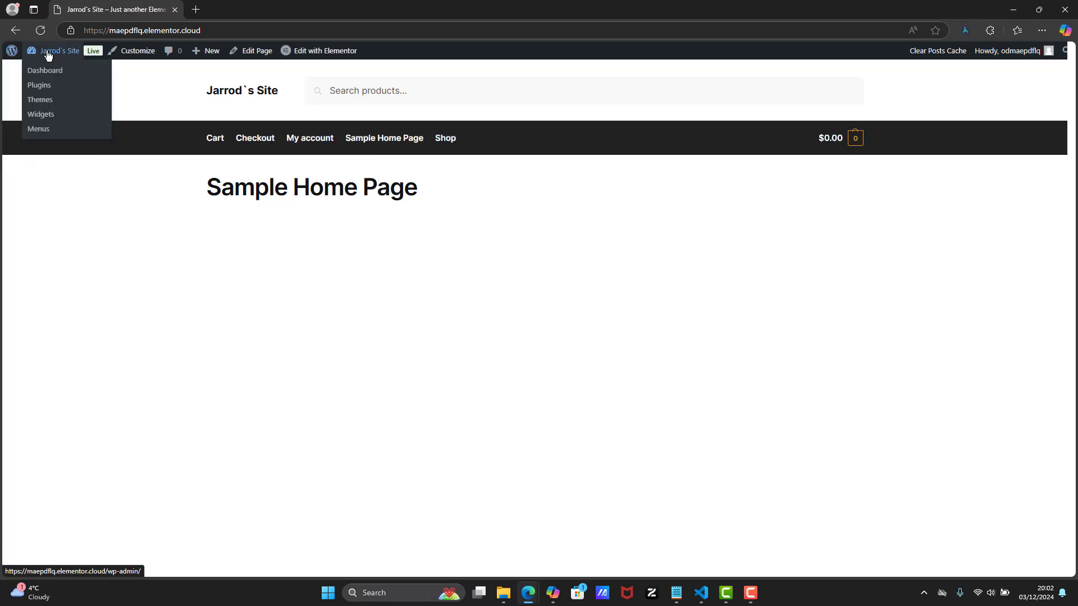
left_click(47, 78)
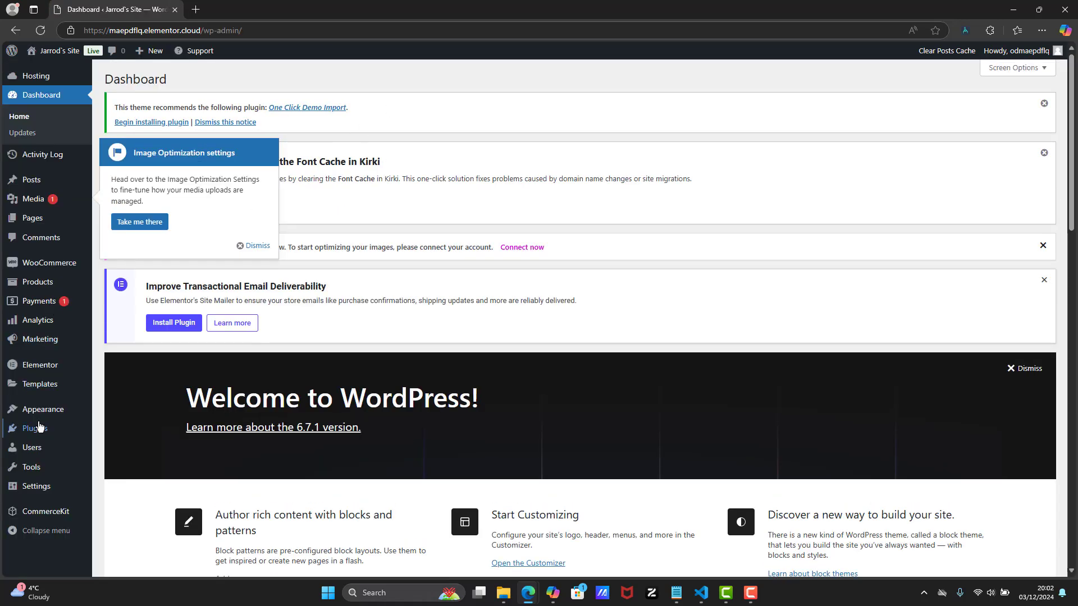
mouse_move(57, 410)
left_click(106, 416)
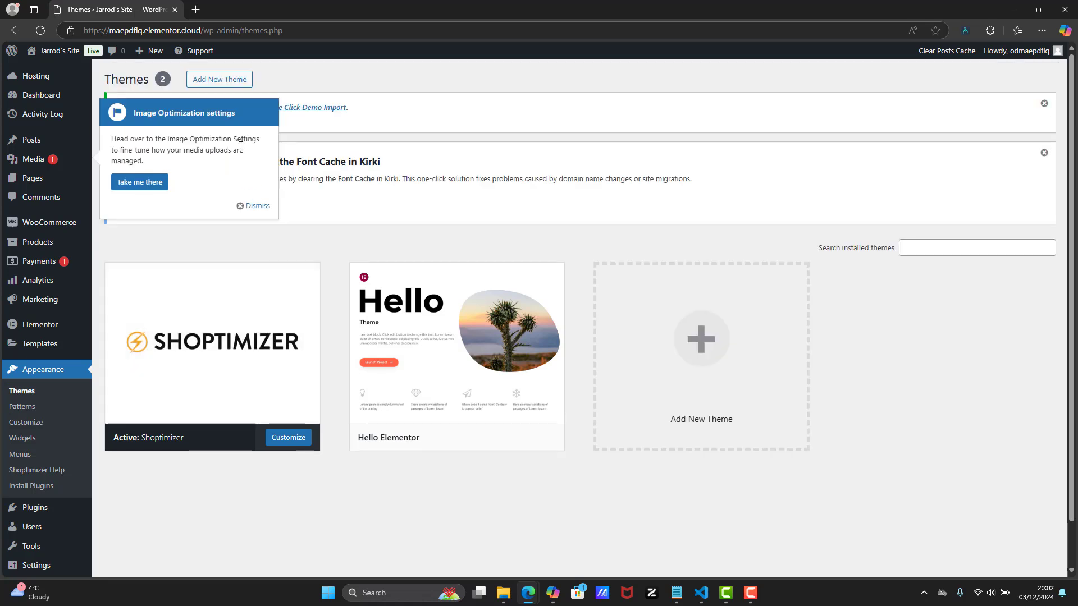
left_click(255, 208)
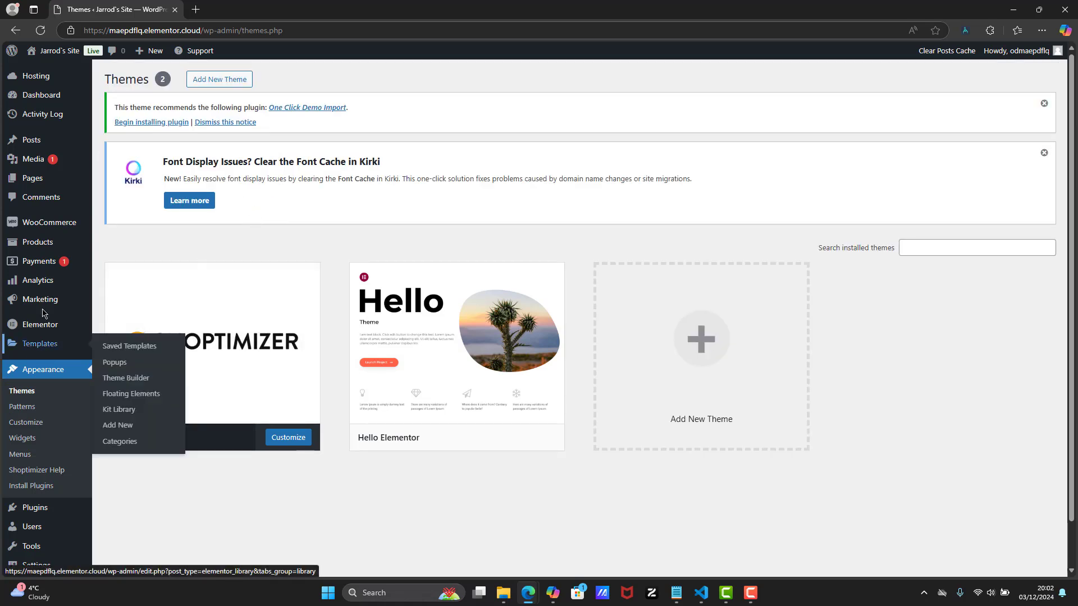
Add a new theme by installing Astra from the popular themes
scroll(21, 364, "down", 1)
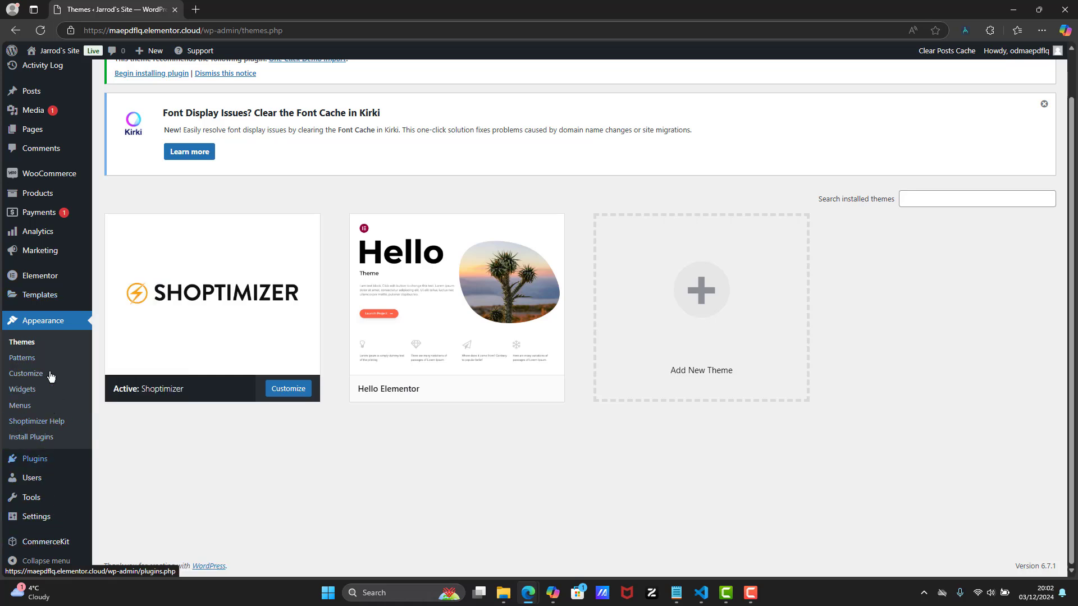
mouse_move(38, 295)
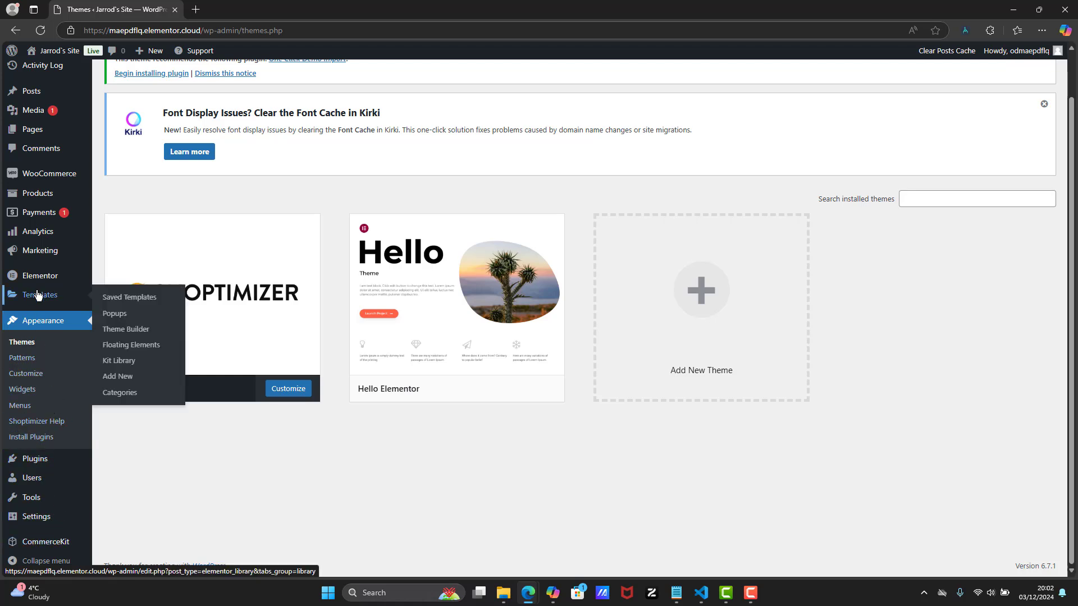
scroll(340, 205, "up", 1)
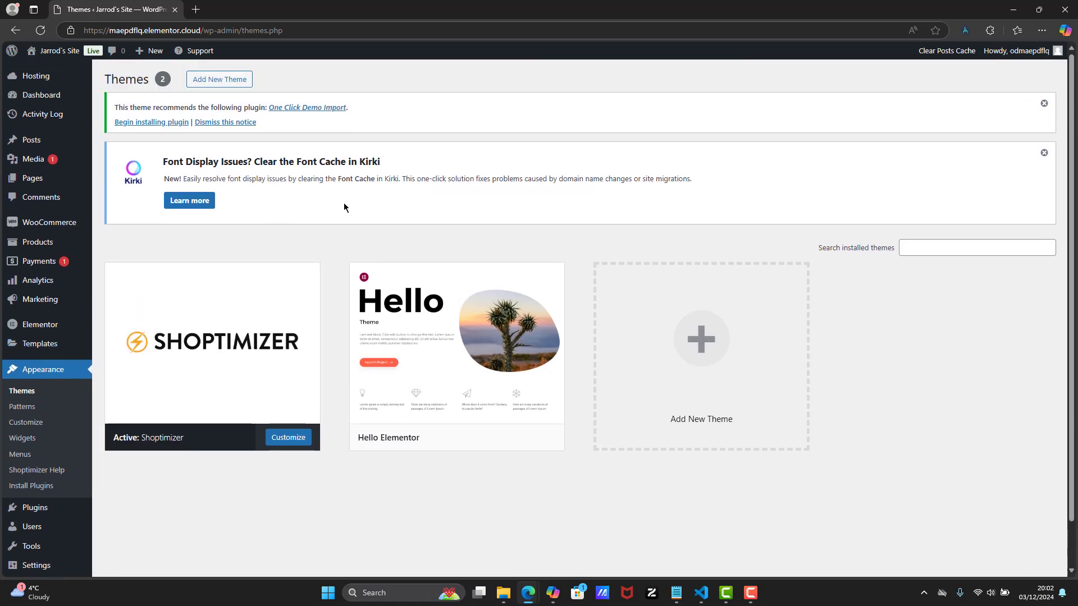
left_click(218, 80)
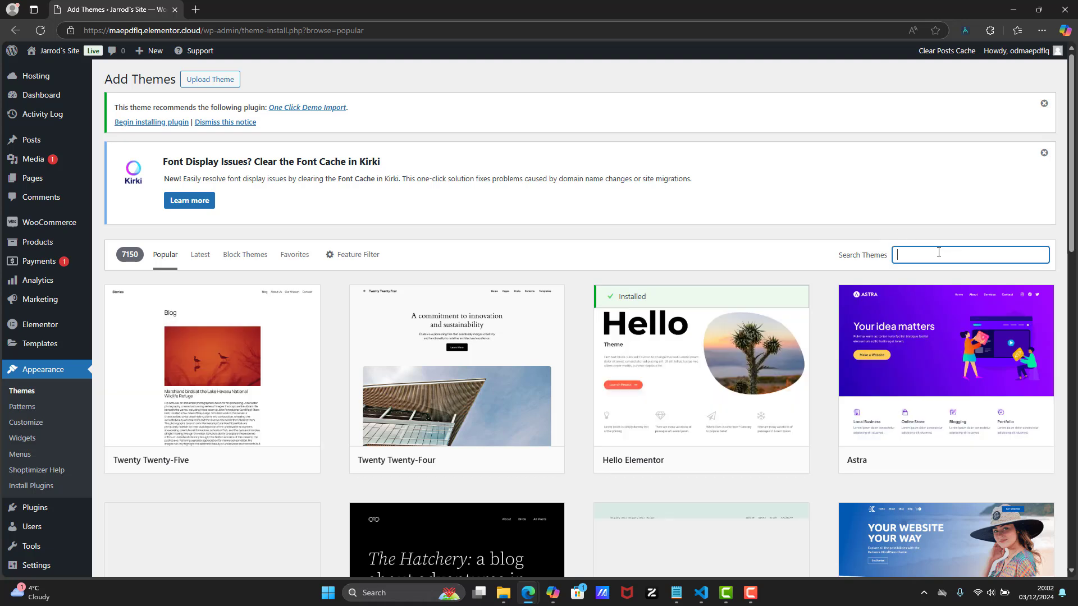
mouse_move(934, 409)
left_click(996, 458)
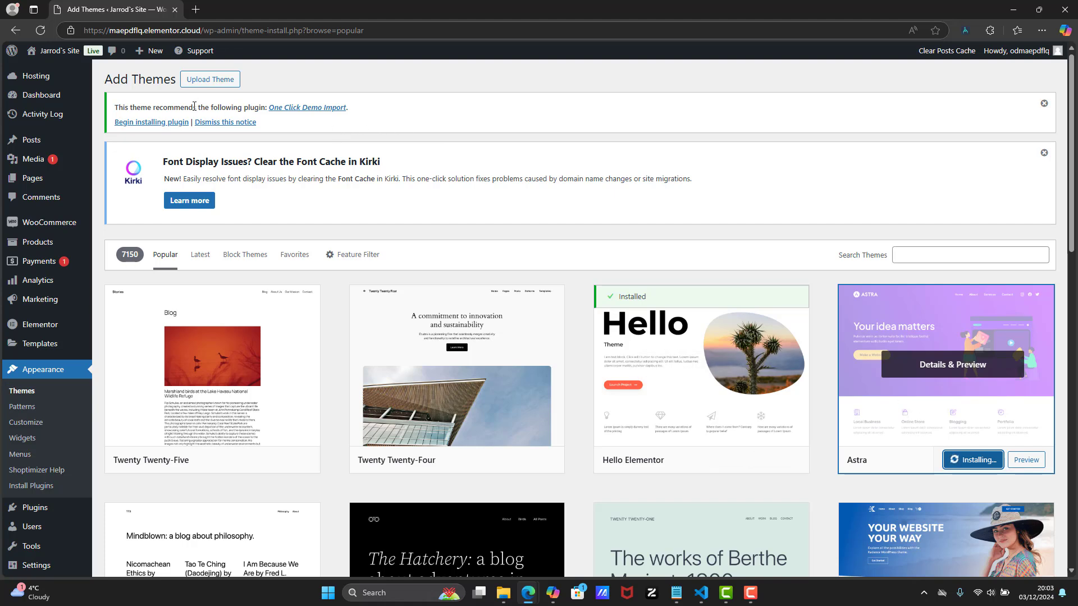
Begin installing the One Click Demo Import plugin recommended by the theme
left_click(151, 121)
left_click(630, 98)
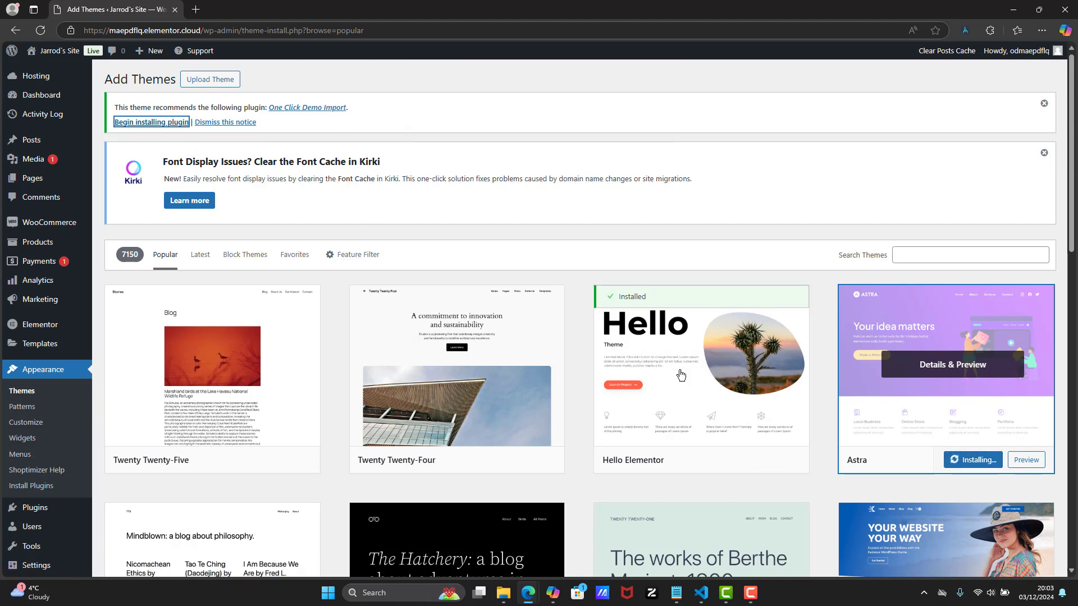
left_click(739, 603)
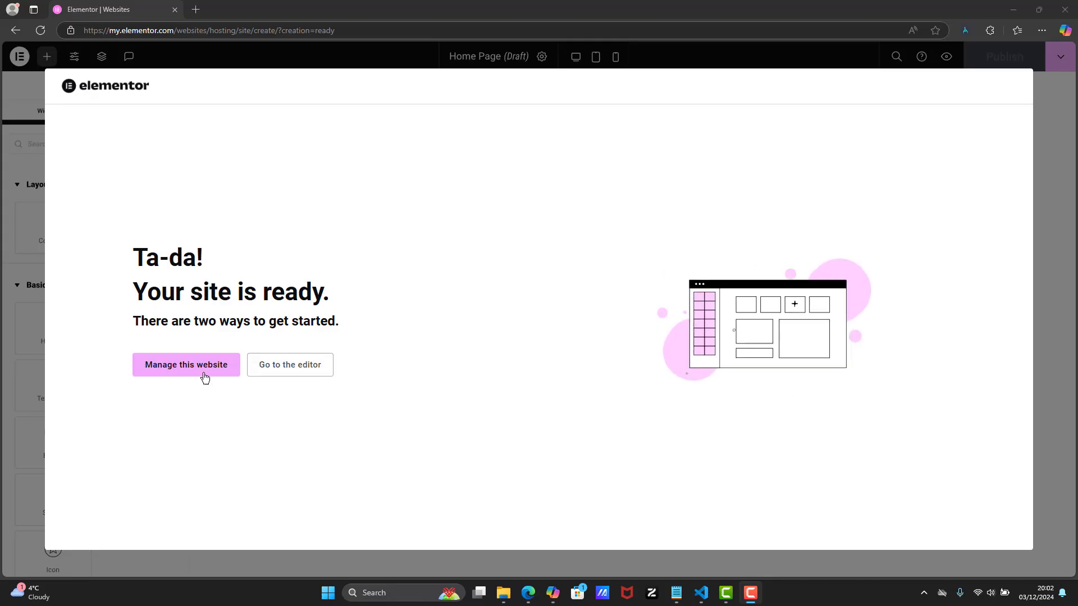
Open the newly created site in the Elementor editor, then load its front page at maepdflq.elementor.cloud
left_click(274, 372)
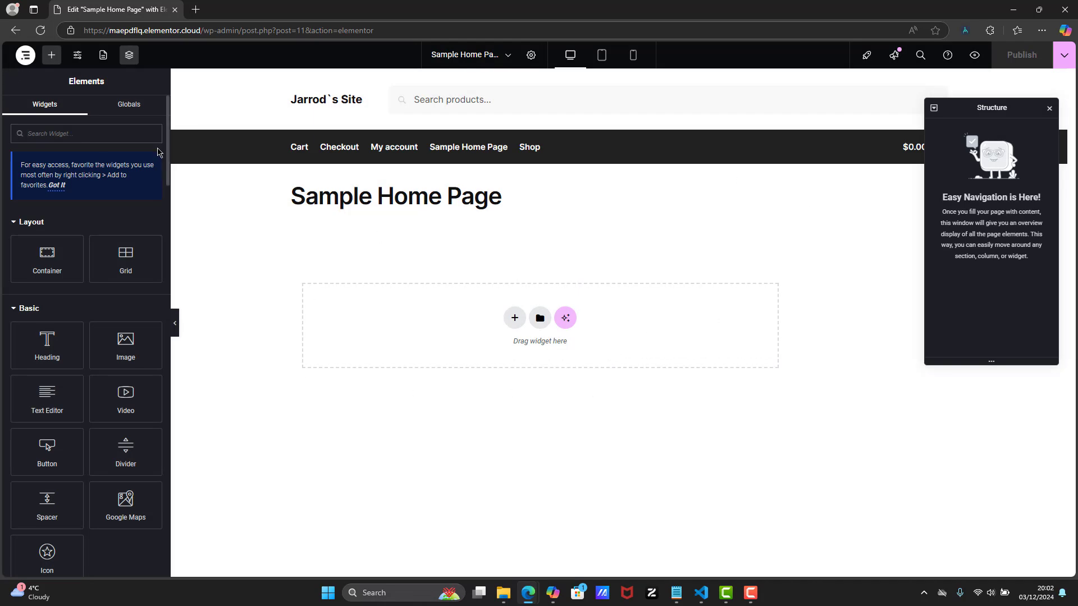
left_click(440, 29)
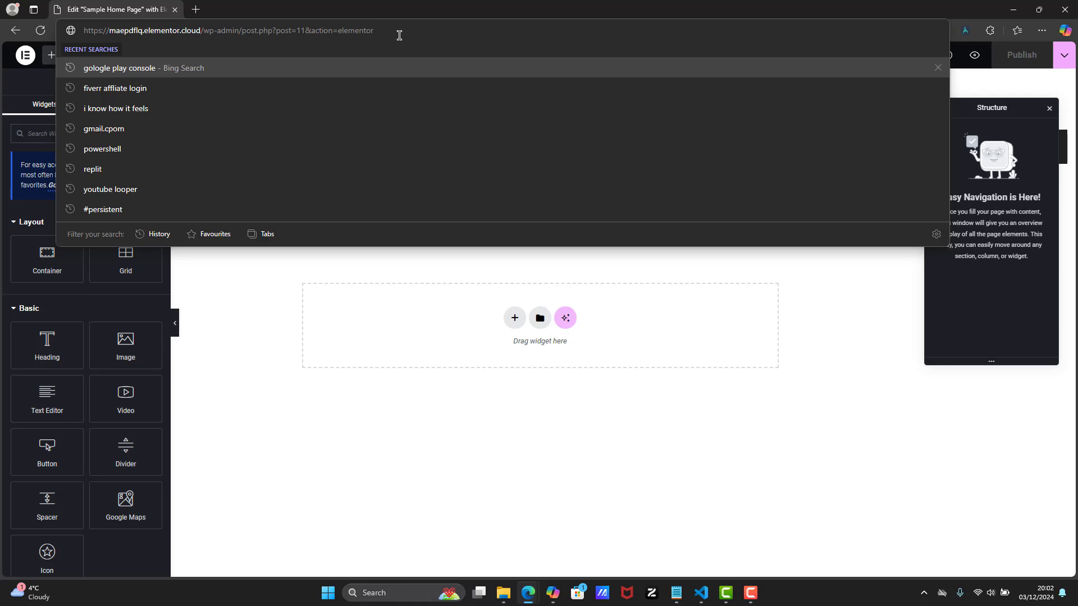
left_click_drag(399, 35, 210, 36)
key("BackSpace")
key("Return")
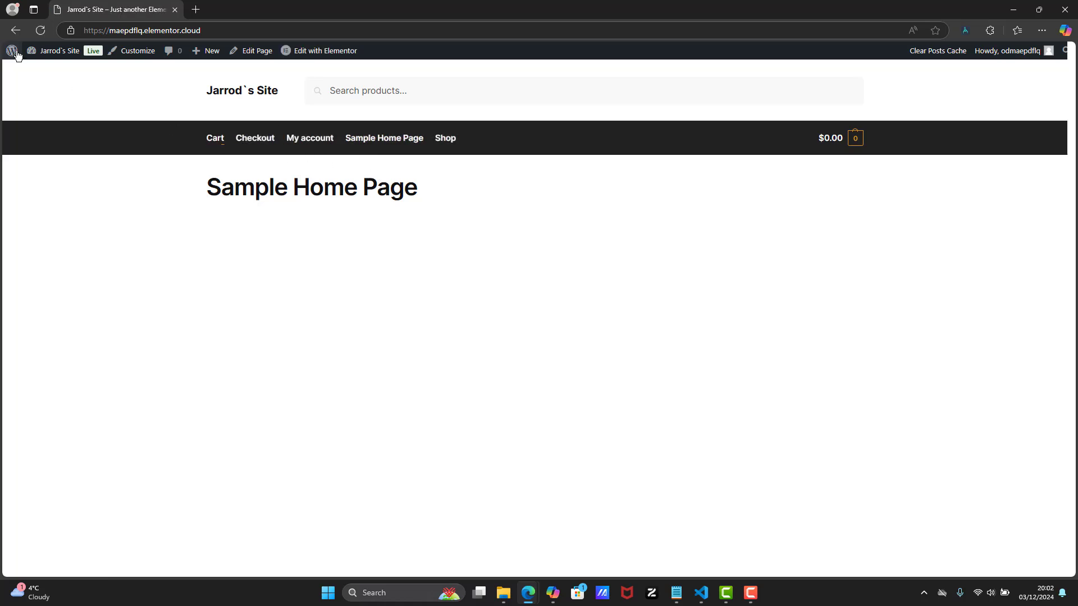
Go to the installed themes from the WordPress dashboard and dismiss the Image Optimization settings notice
left_click(47, 75)
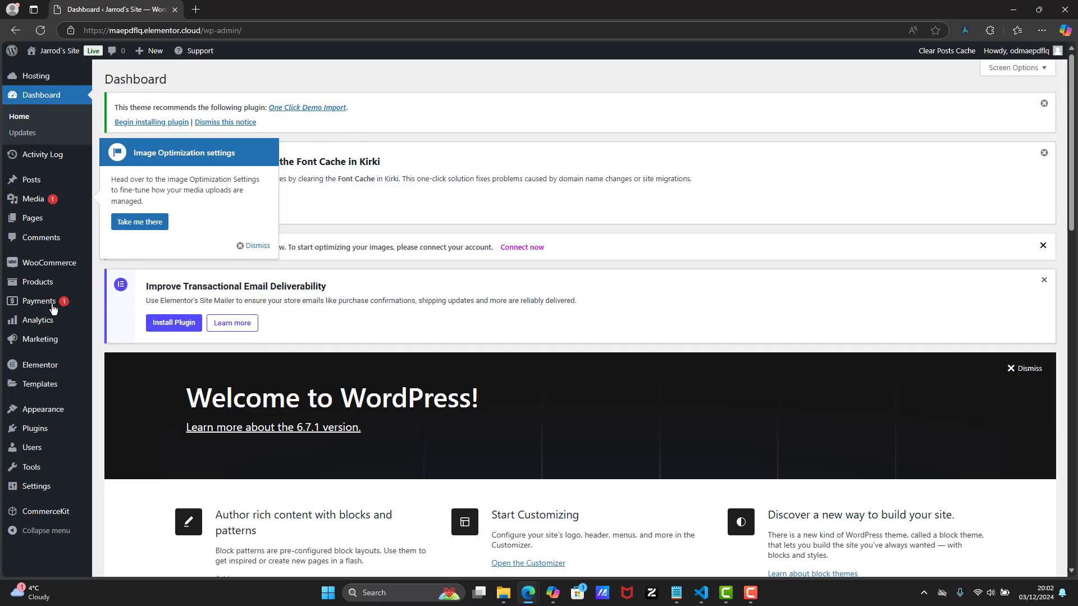
left_click(105, 414)
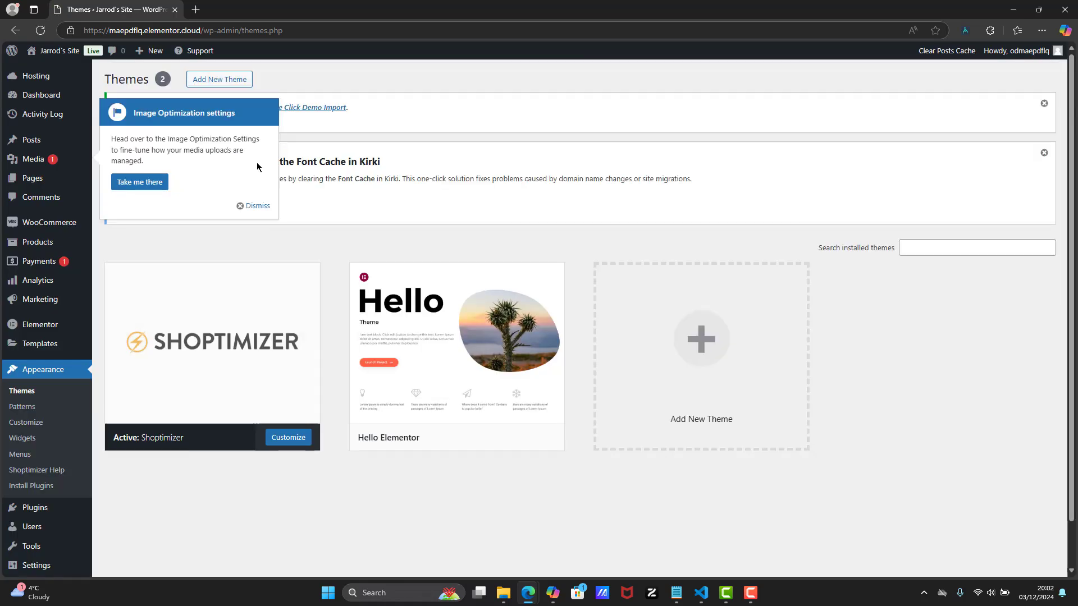
left_click(256, 212)
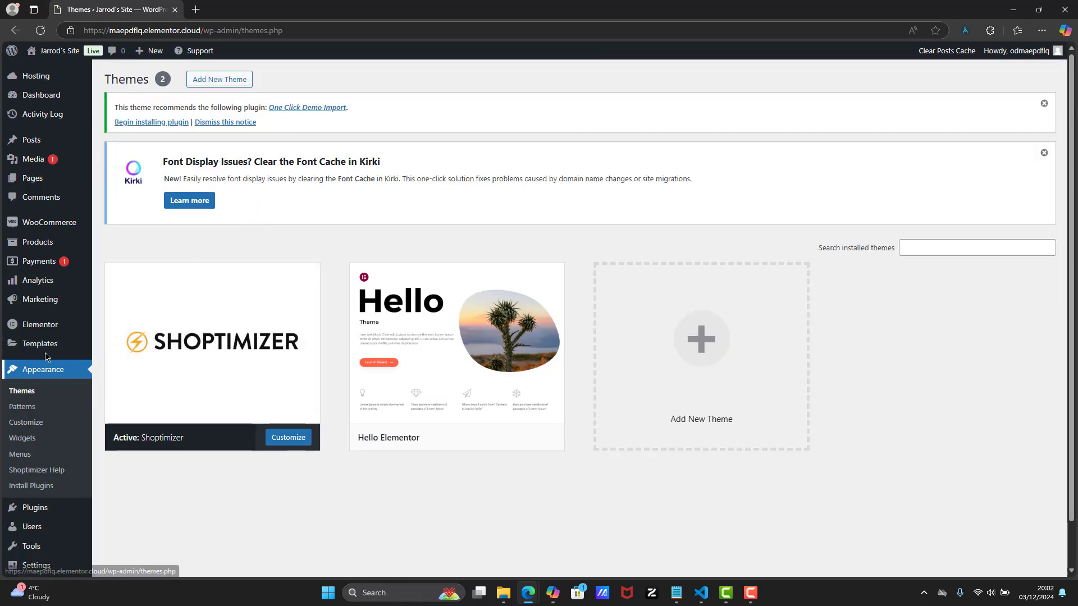
scroll(26, 336, "down", 2)
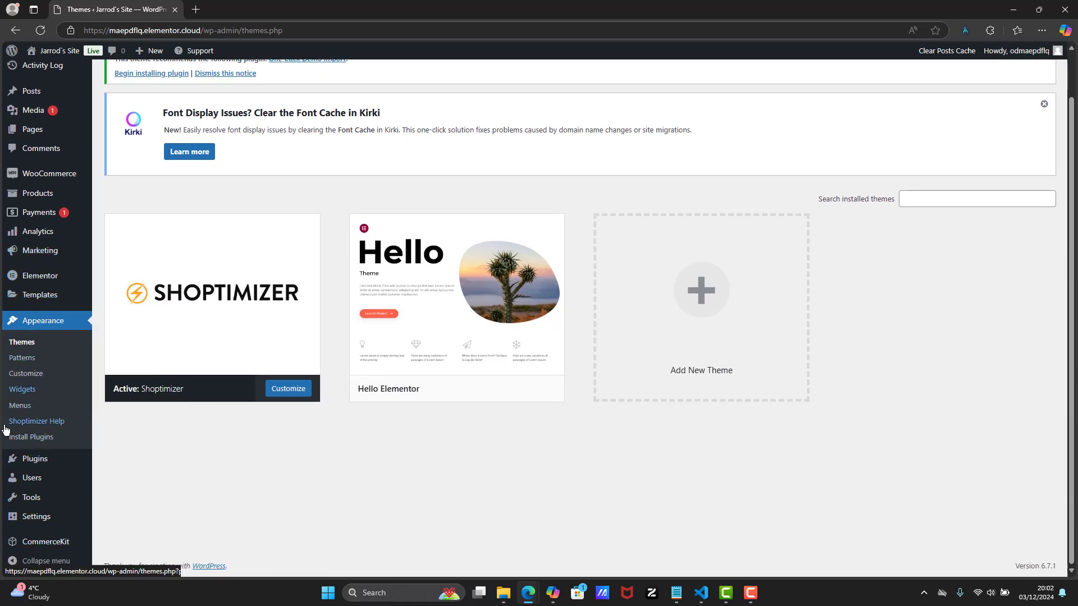
left_click(977, 459)
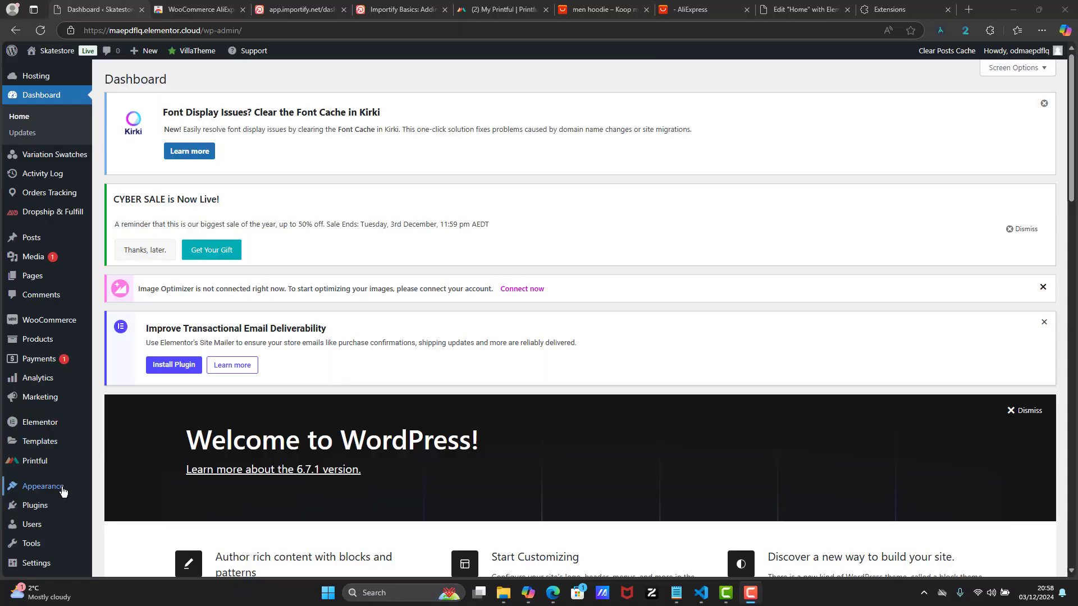
Open the Import Demo Data page for the Shoptimizer theme and go down to its import option
mouse_move(64, 492)
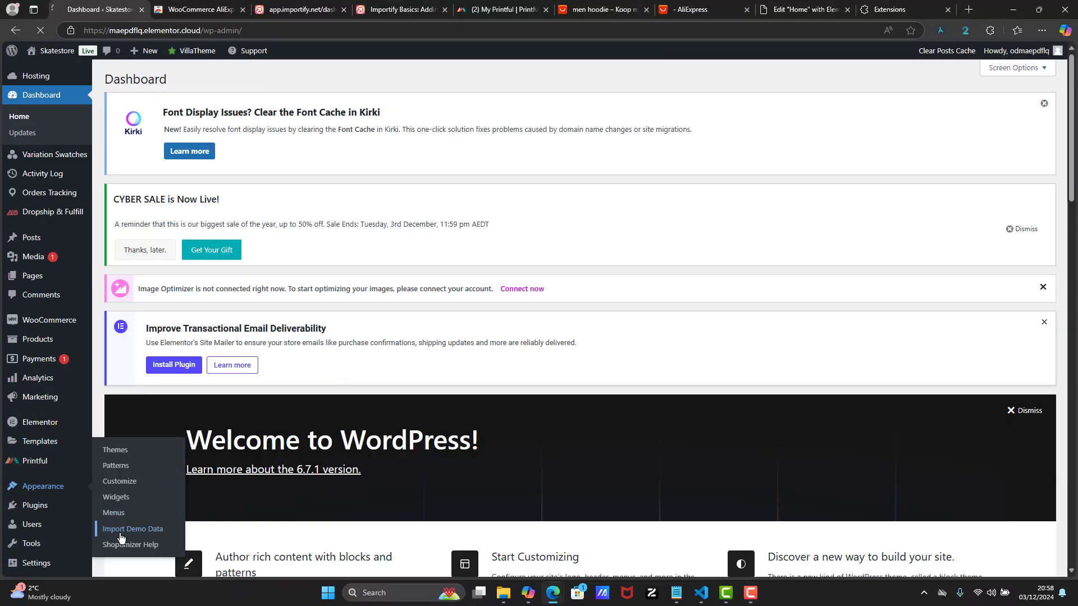
scroll(450, 502, "down", 4)
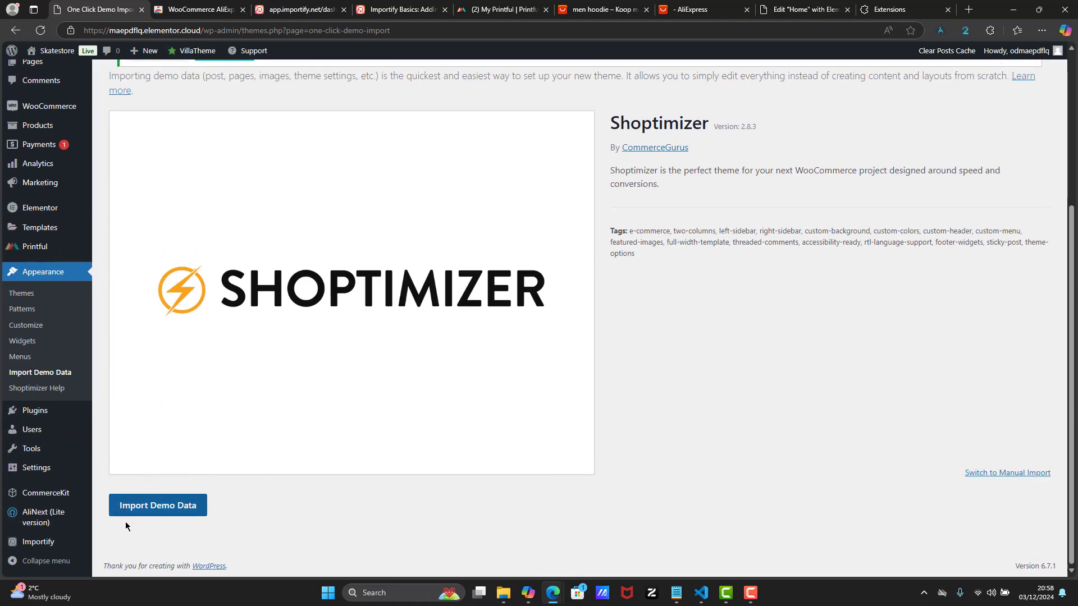
left_click(751, 594)
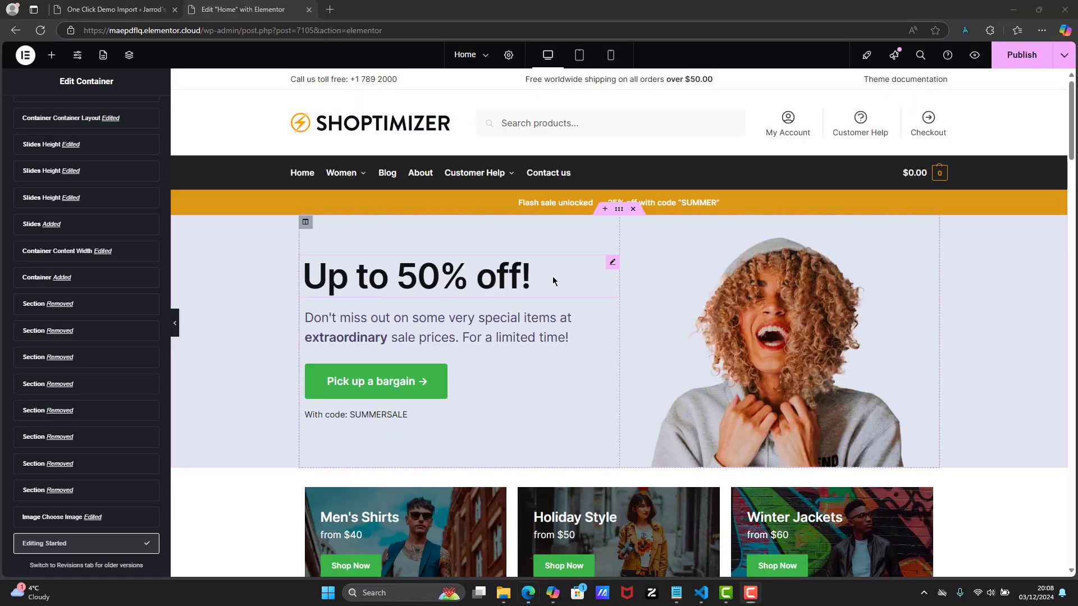
Replace the "Up to 50% off!" hero heading on the home page with "Shop Now"
left_click(553, 281)
left_click_drag(48, 204, 1, 201)
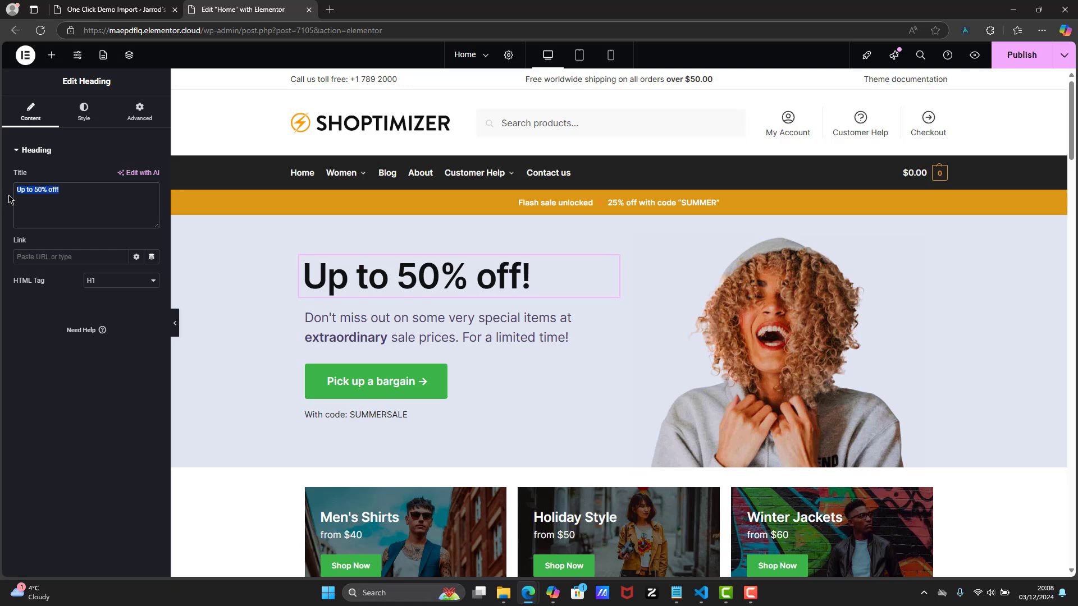
key("BackSpace")
type("SHop")
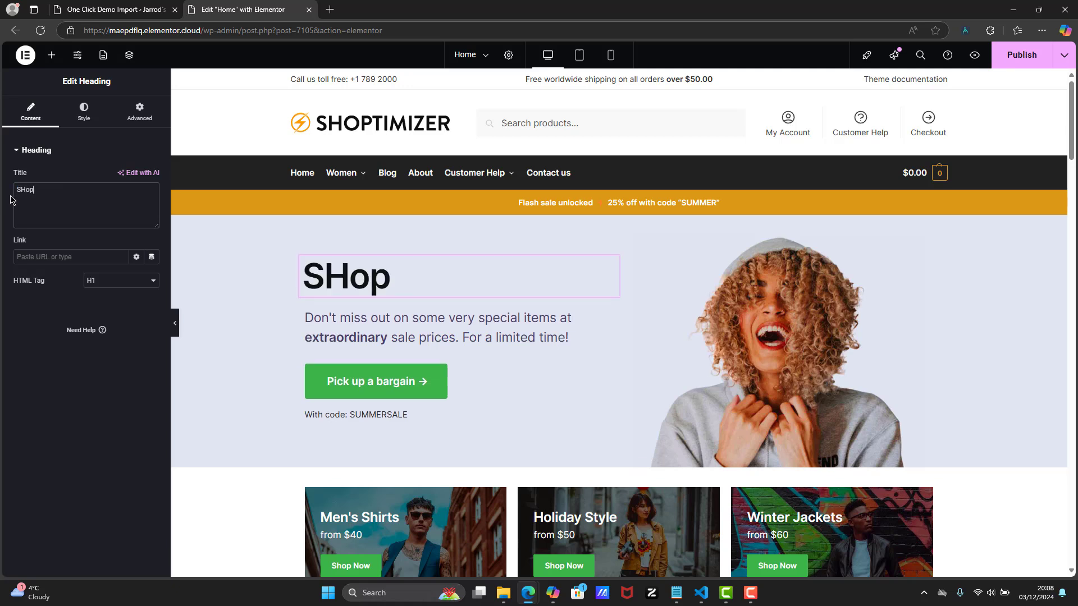
key("BackSpace")
key("BackSpace")
key("BackSpace")
type("H")
key("BackSpace")
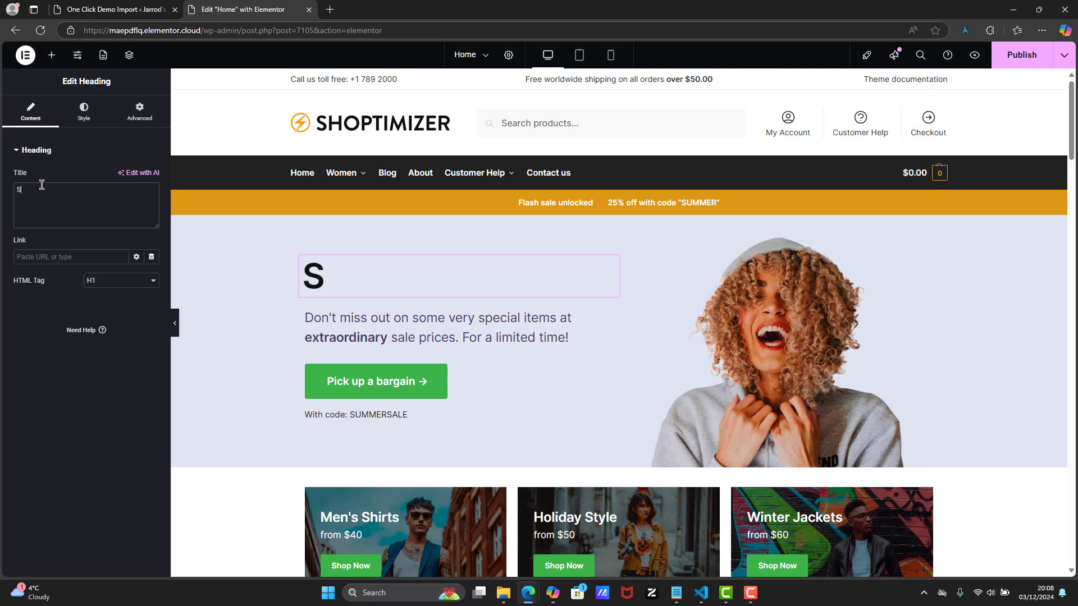
type("hop New")
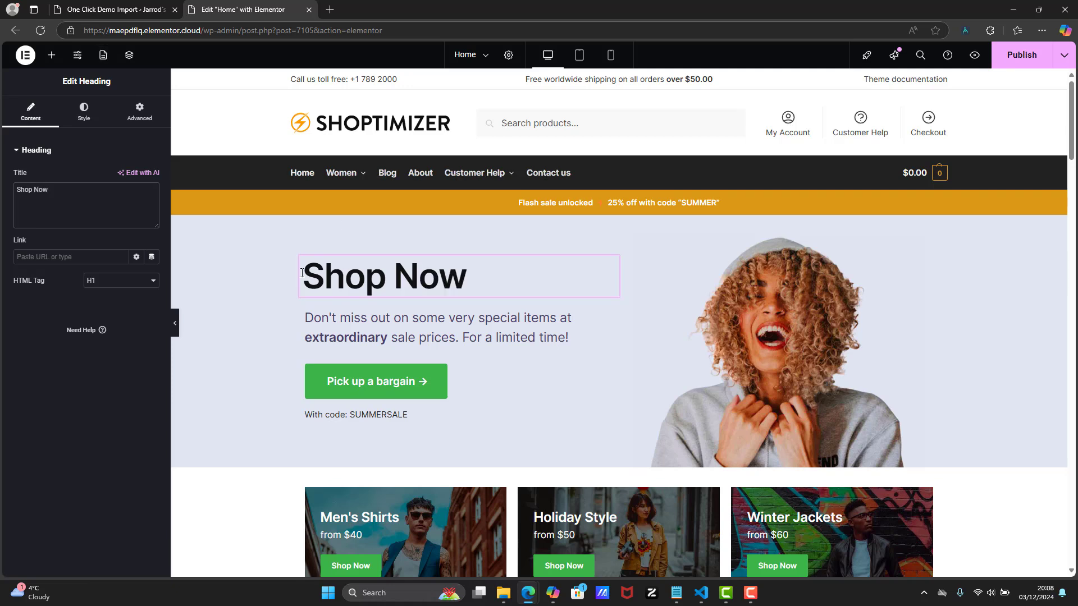
Change the background color of the "Pick up a bargain" button to near-black #111312
left_click(328, 381)
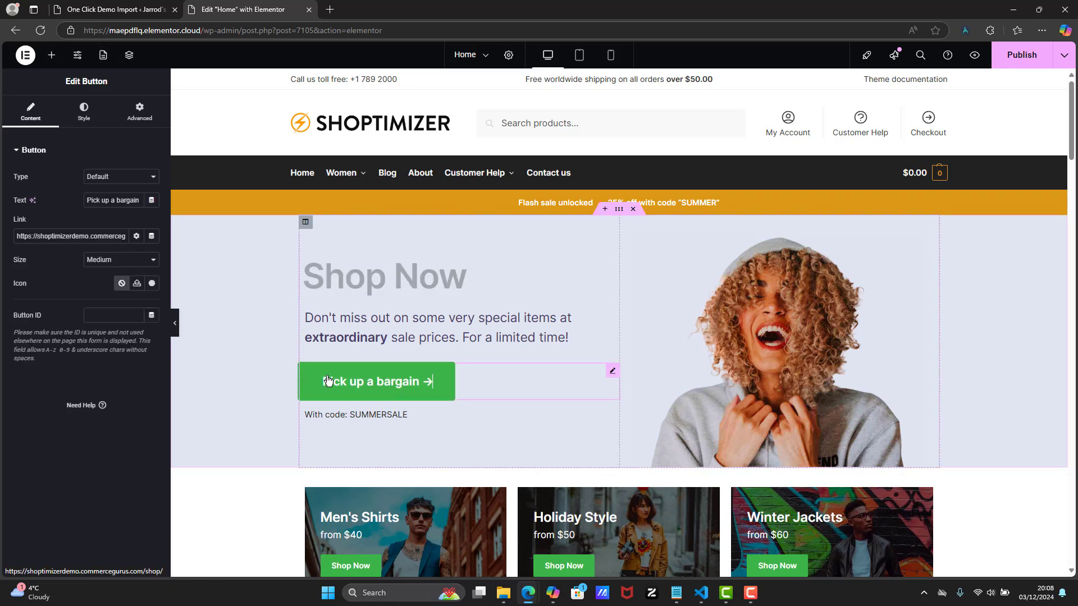
left_click(84, 112)
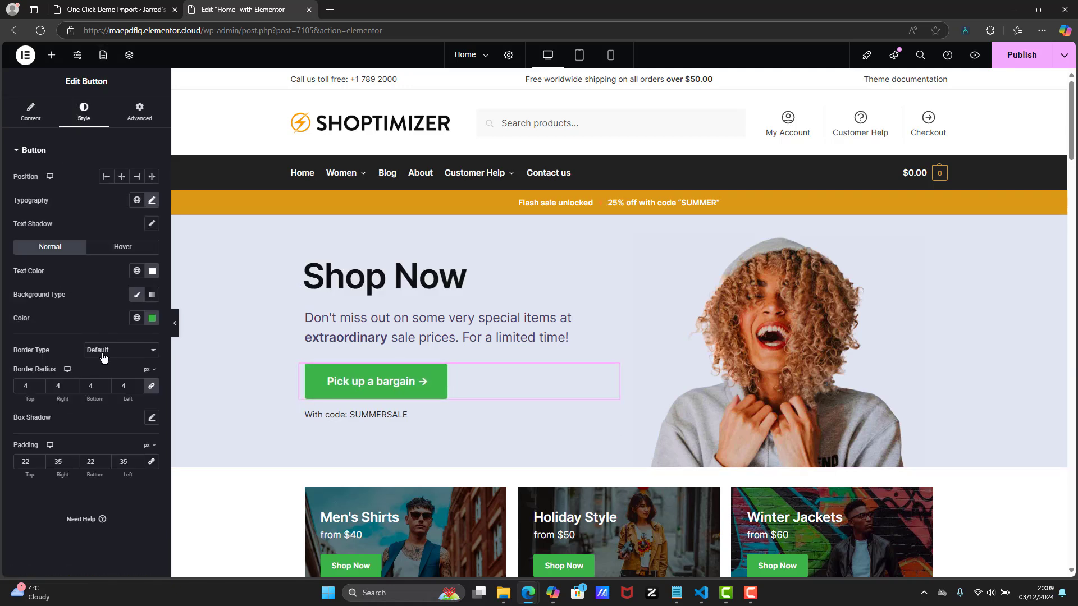
left_click(153, 319)
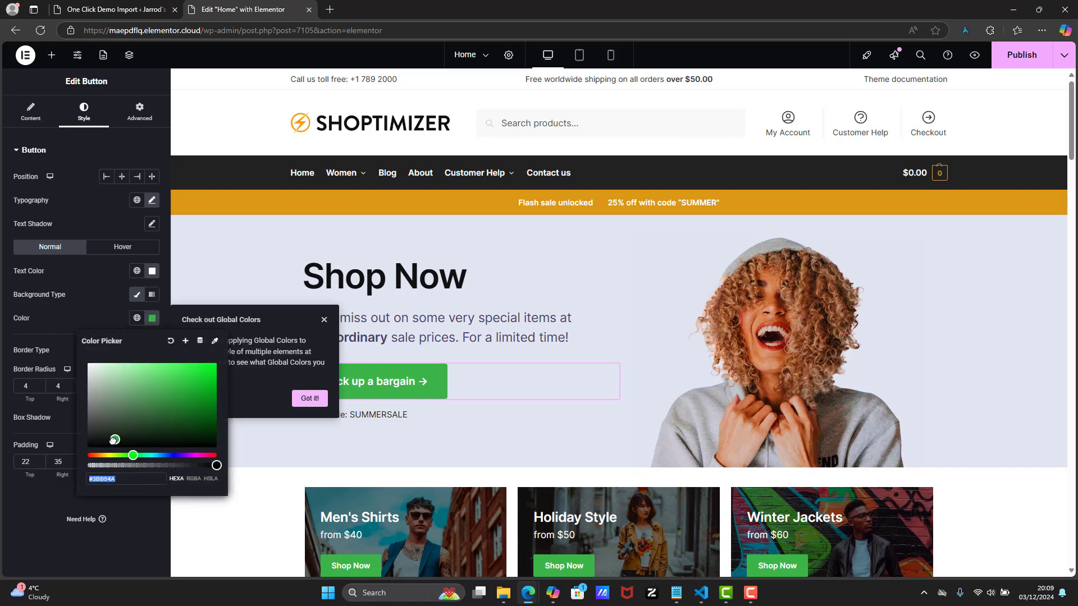
left_click_drag(114, 440, 96, 441)
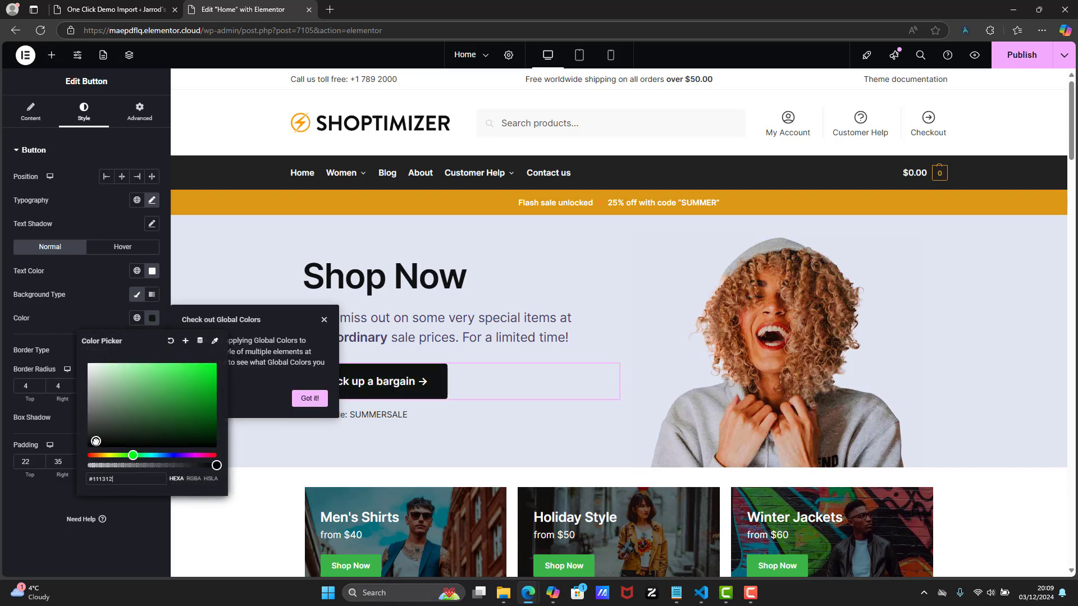
left_click(975, 507)
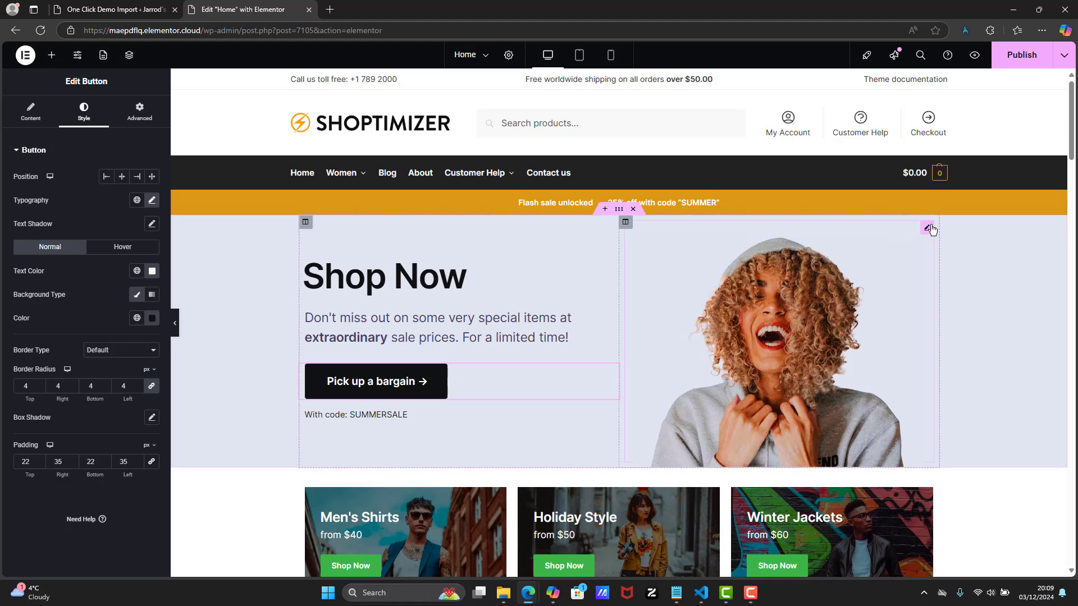
Replace the hero image with testimonial_home_04.png from the media library
left_click(930, 229)
left_click(102, 224)
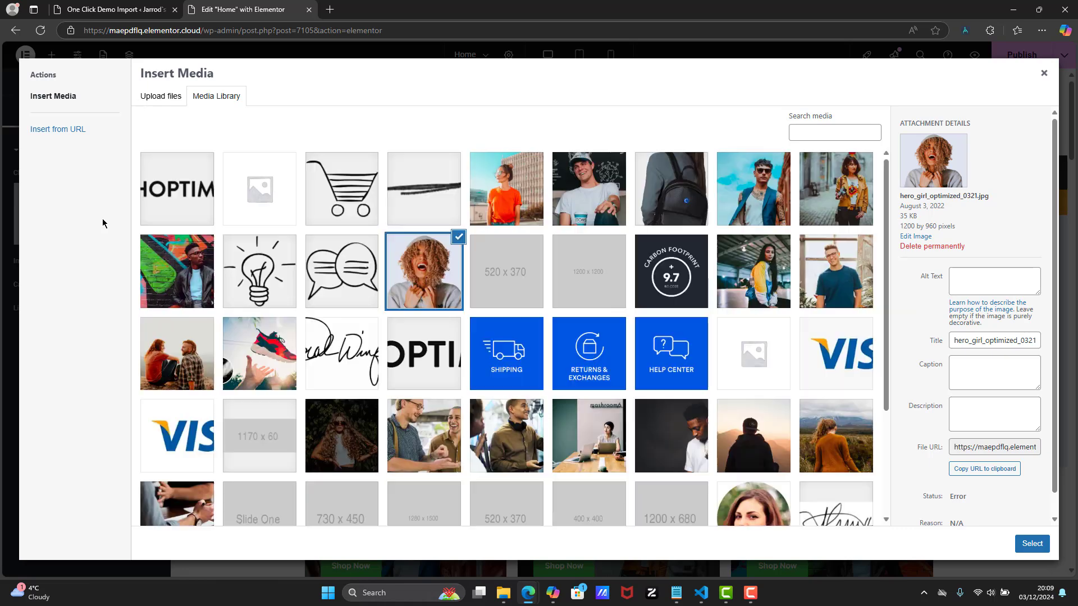
left_click(160, 263)
left_click(581, 213)
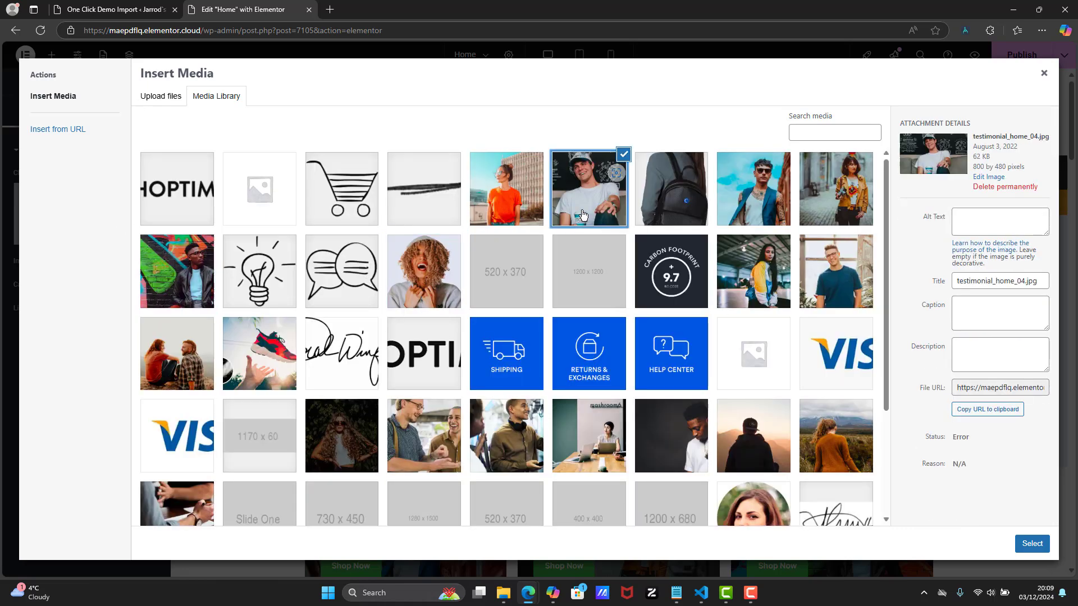
left_click(336, 419)
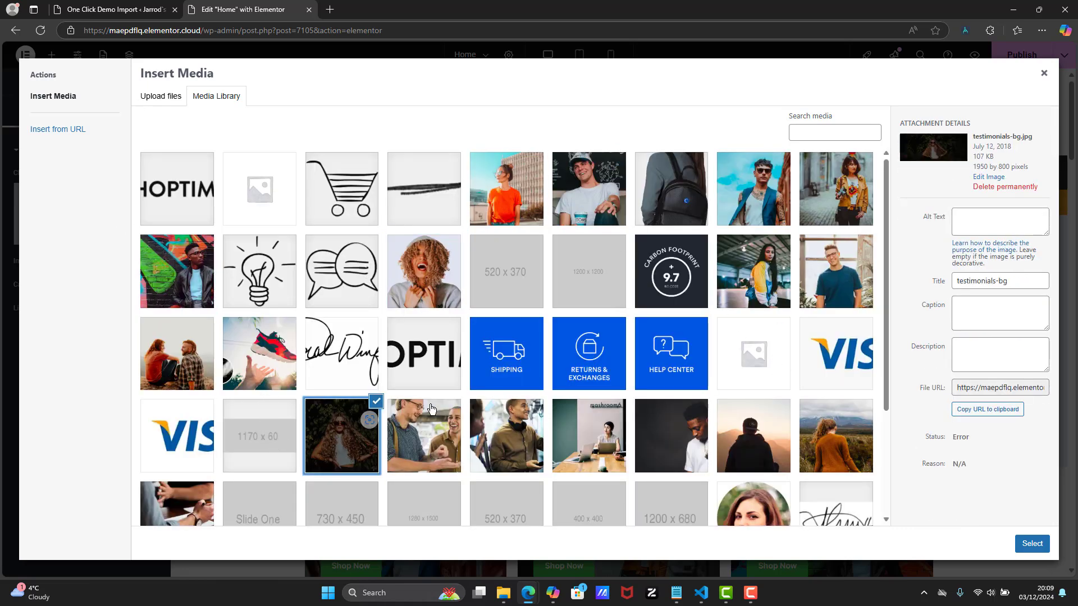
left_click(672, 191)
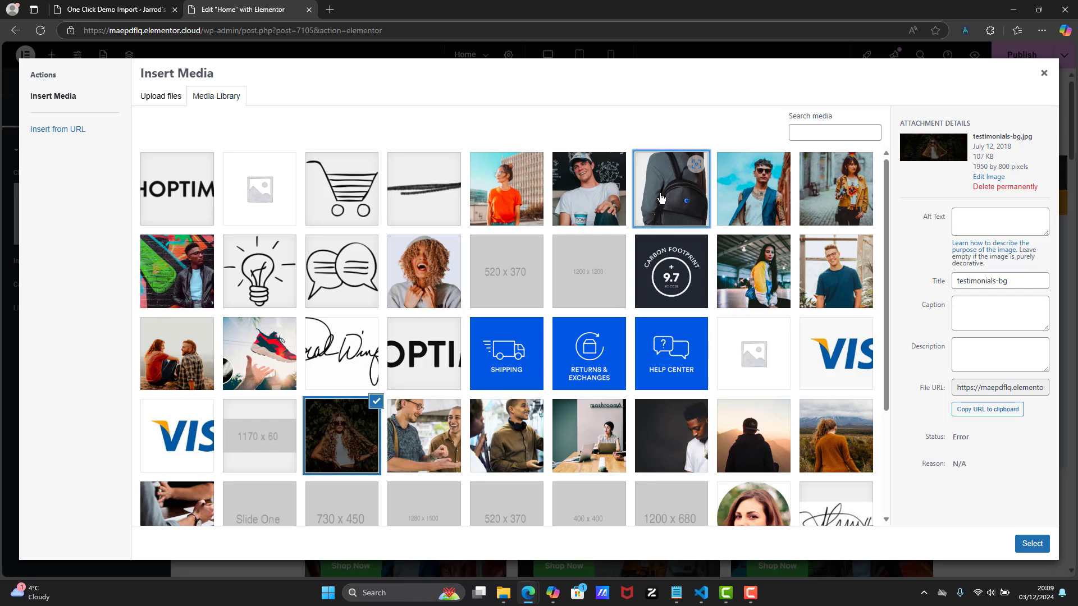
left_click(589, 191)
left_click(1030, 543)
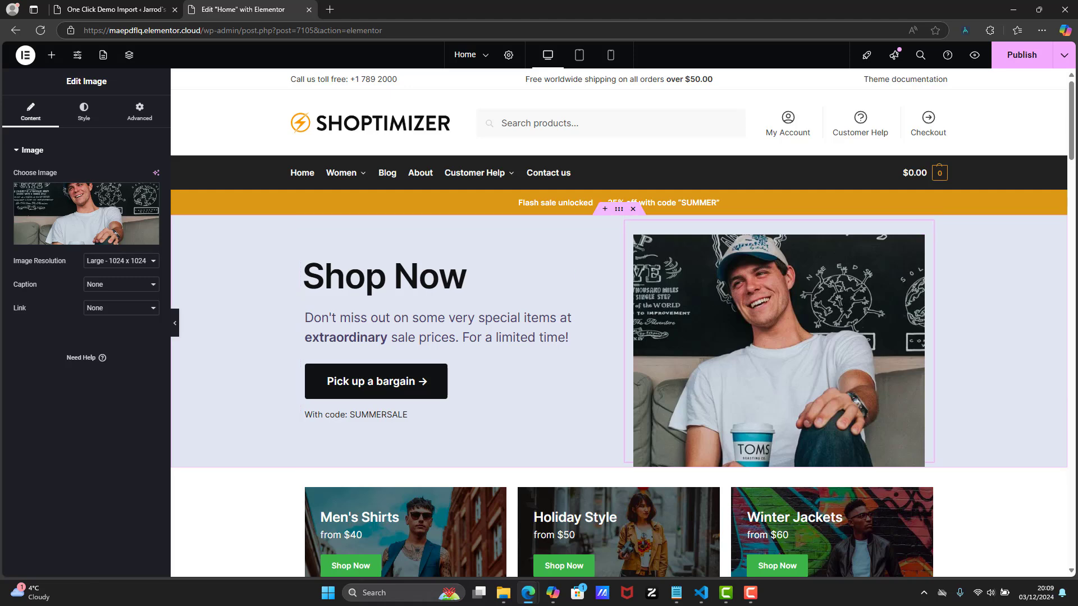
Check the home page down to the latest items and publish the changes
scroll(654, 378, "down", 2)
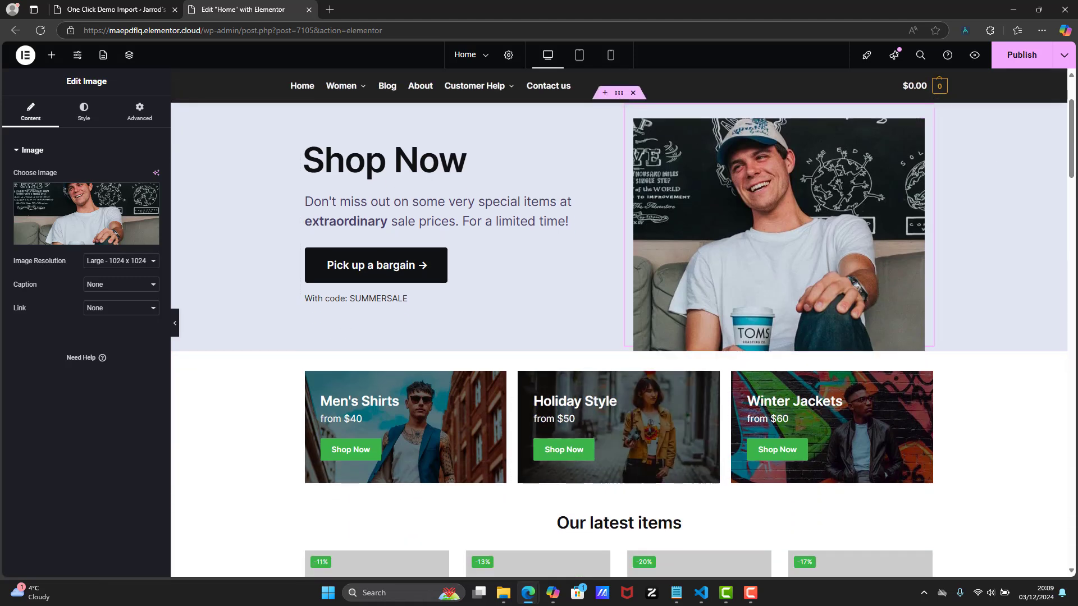
scroll(959, 179, "down", 6)
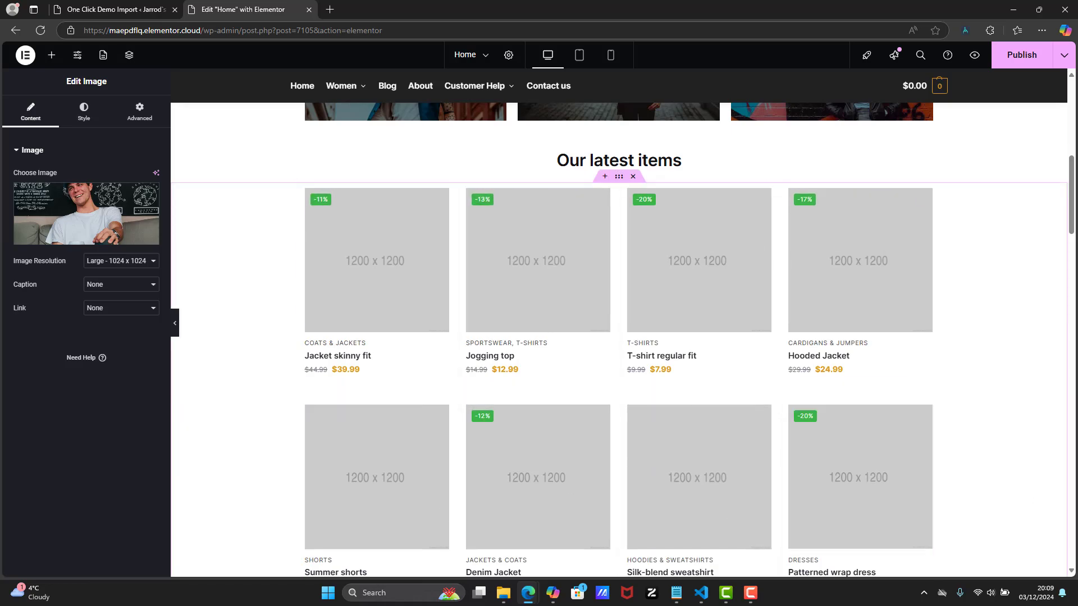
left_click_drag(1071, 197, 1072, 138)
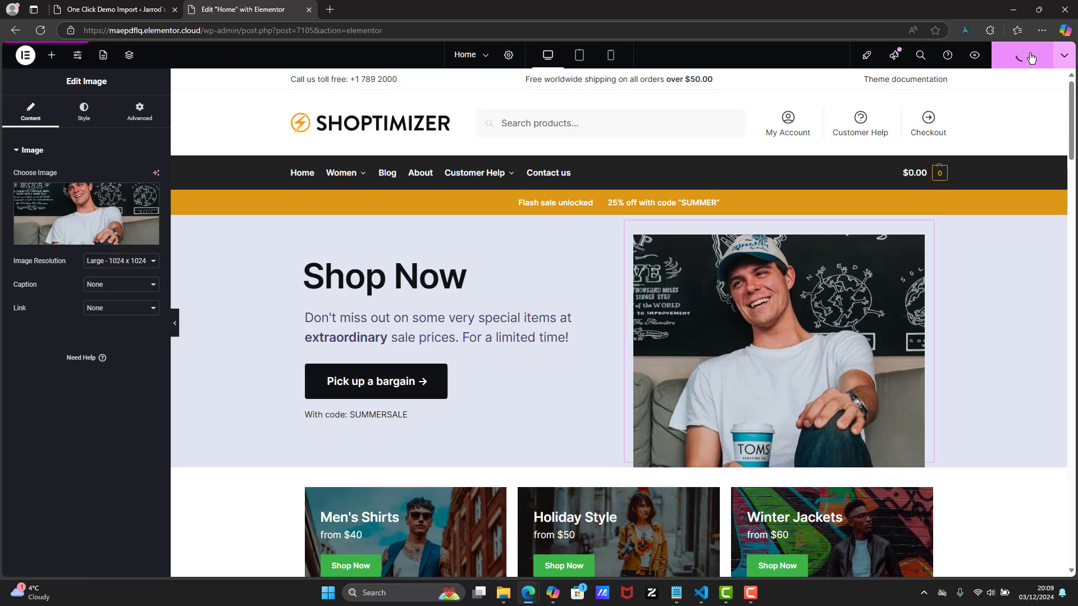
left_click(665, 71)
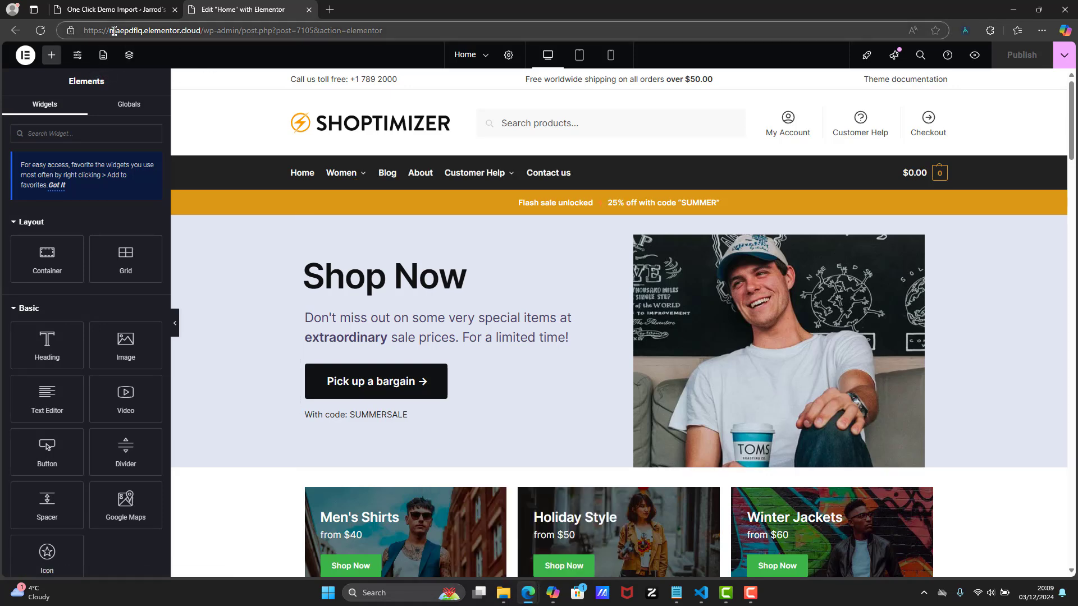
Open the theme settings from the demo import page and remove the "Flash sale unlocked" text widget below the header
left_click(148, 5)
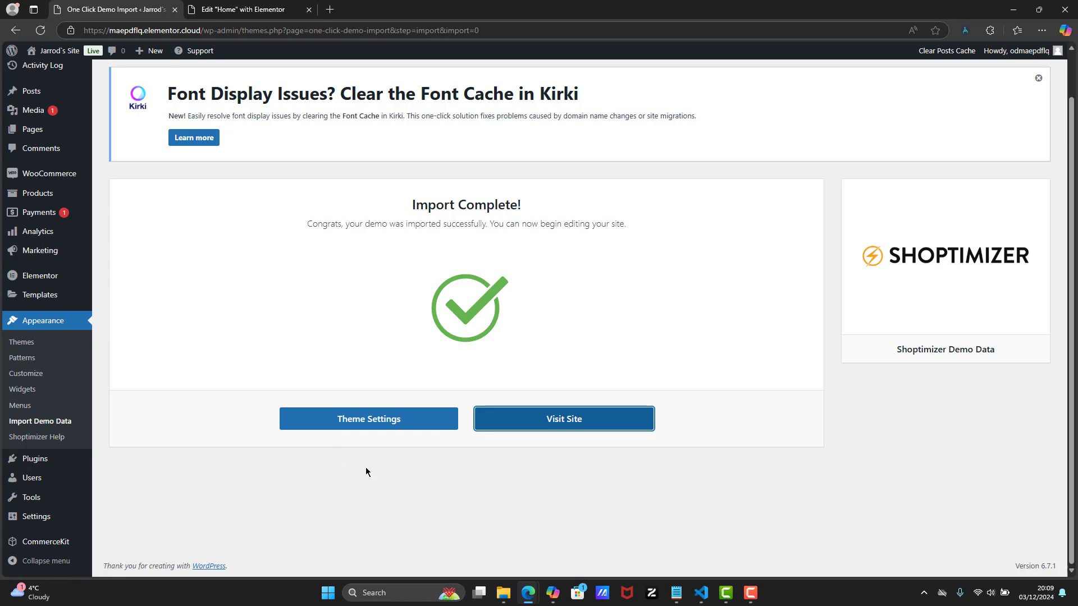
left_click(535, 426)
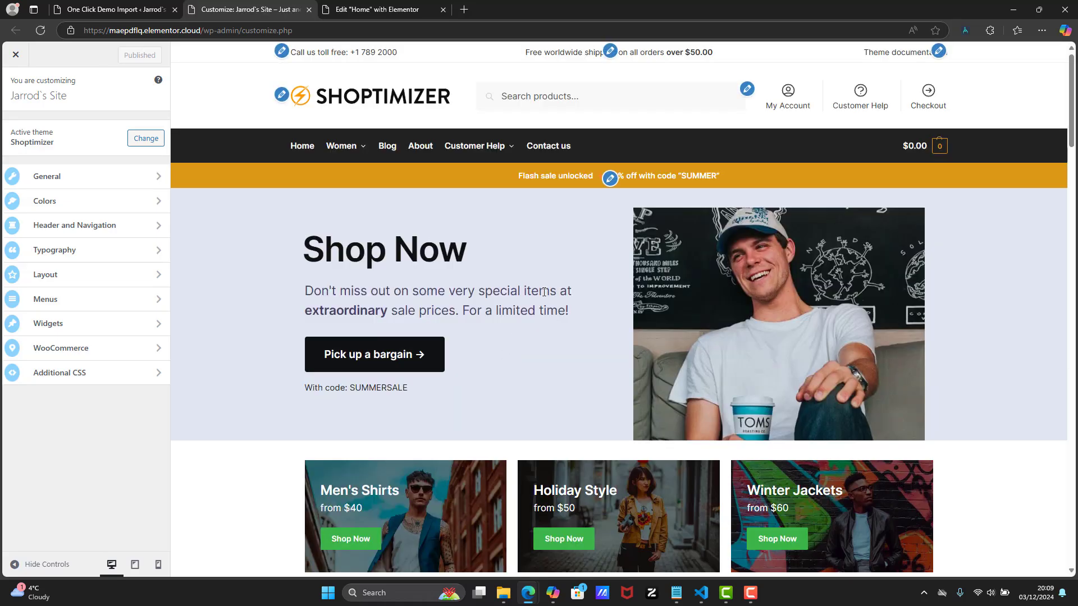
left_click(610, 179)
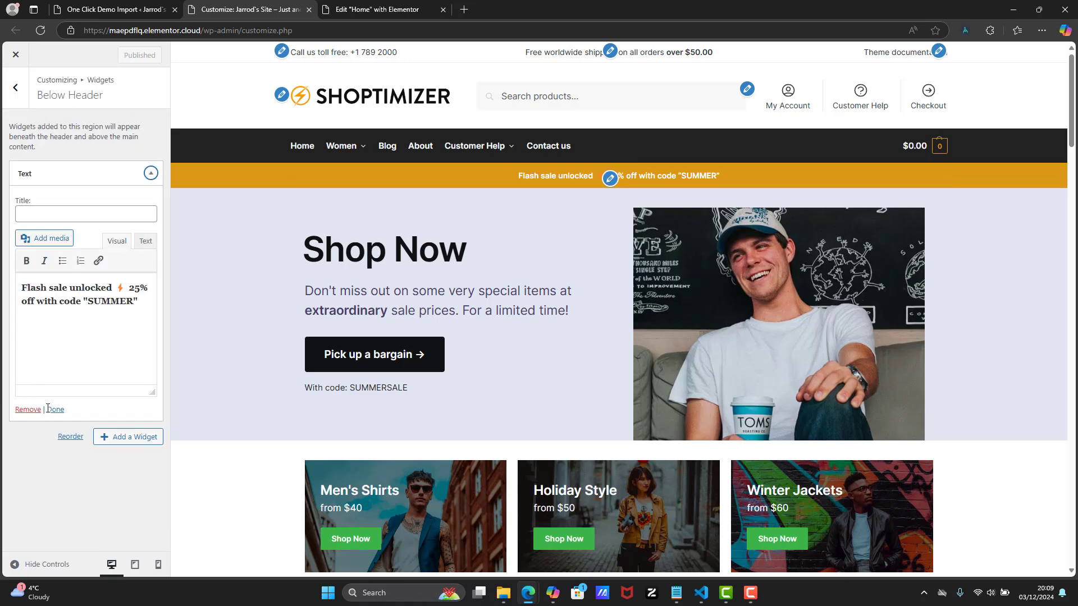
left_click(21, 411)
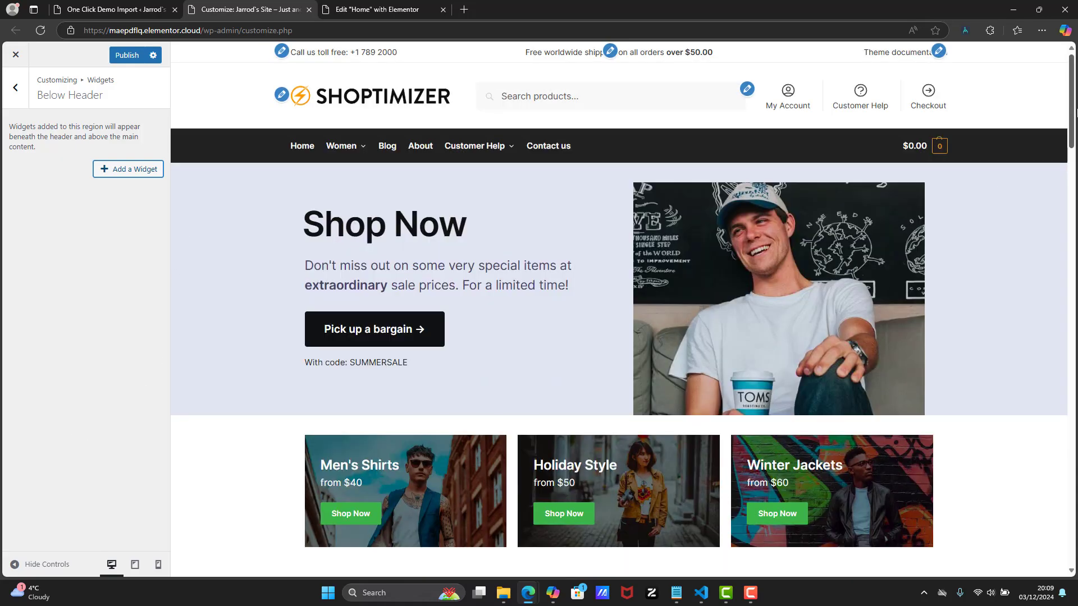
Remove the Shoptimizer logo from the header in the site identity settings
left_click_drag(1076, 113, 1076, 378)
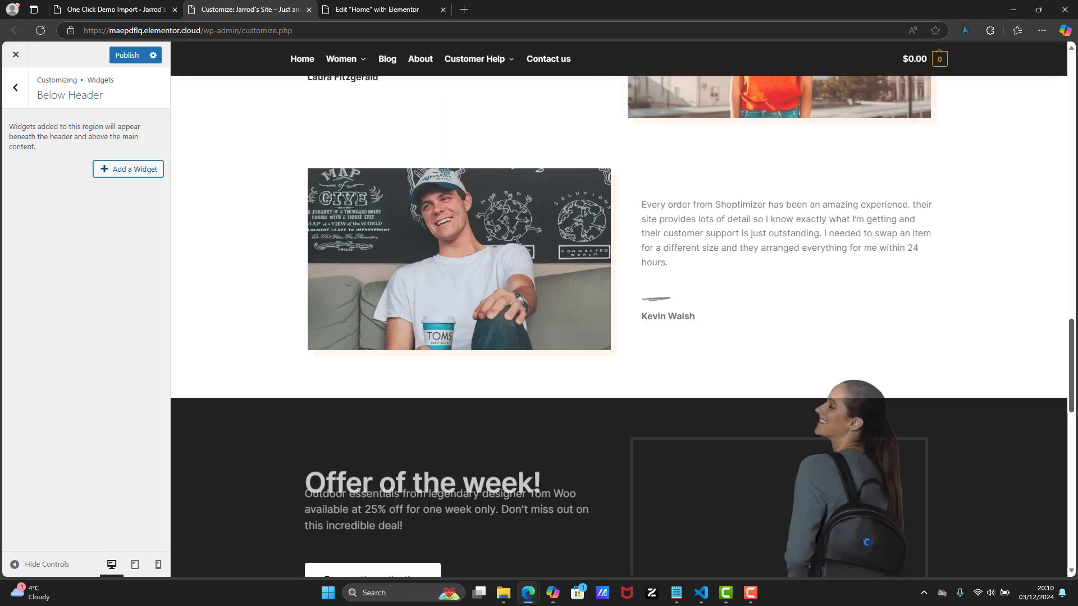
left_click(278, 95)
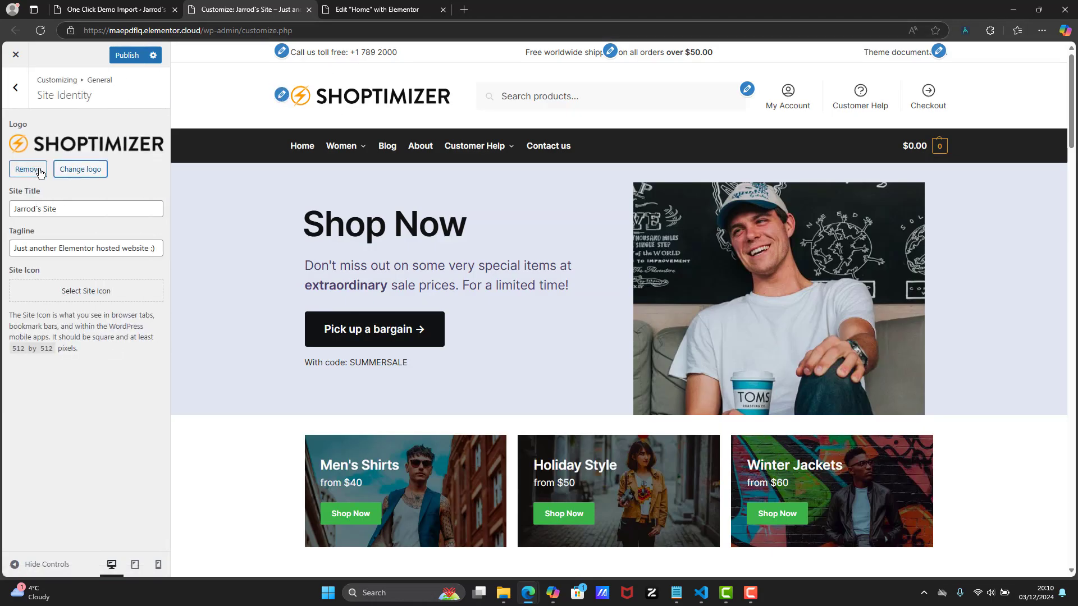
left_click(80, 170)
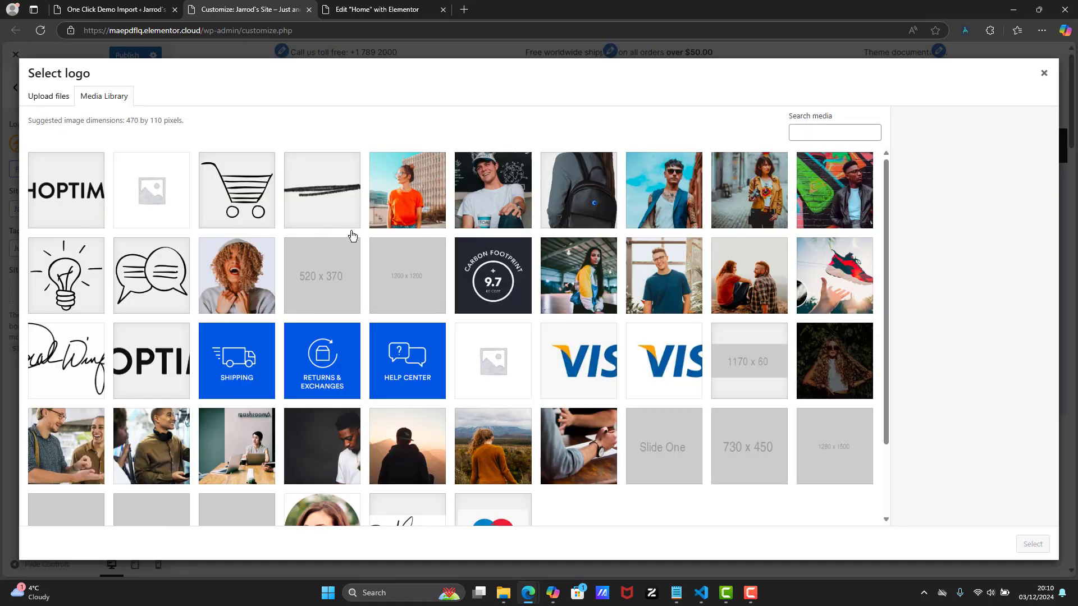
left_click(1058, 84)
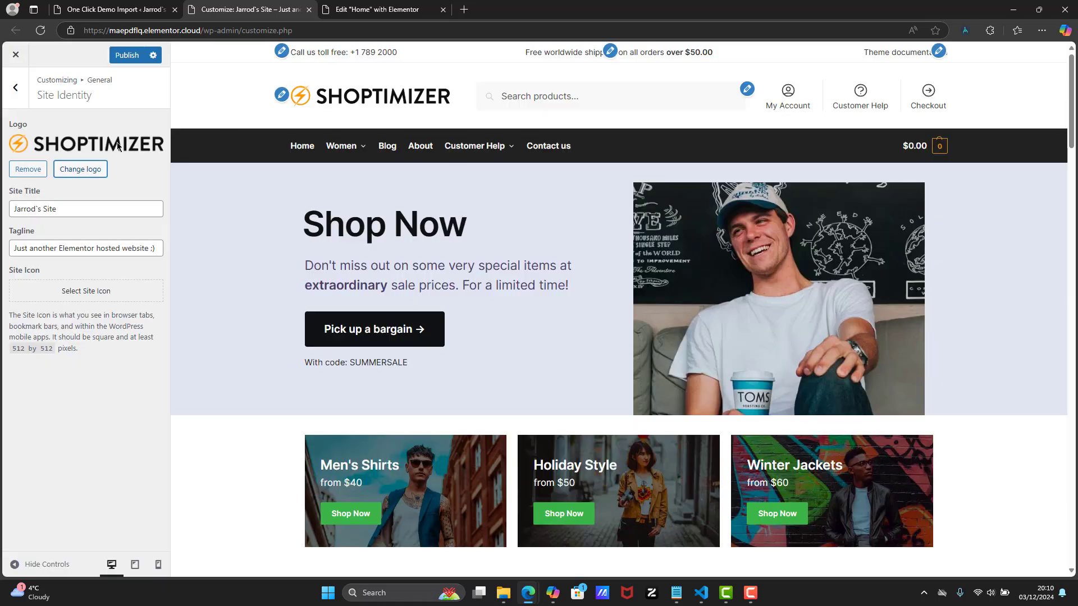
left_click(28, 169)
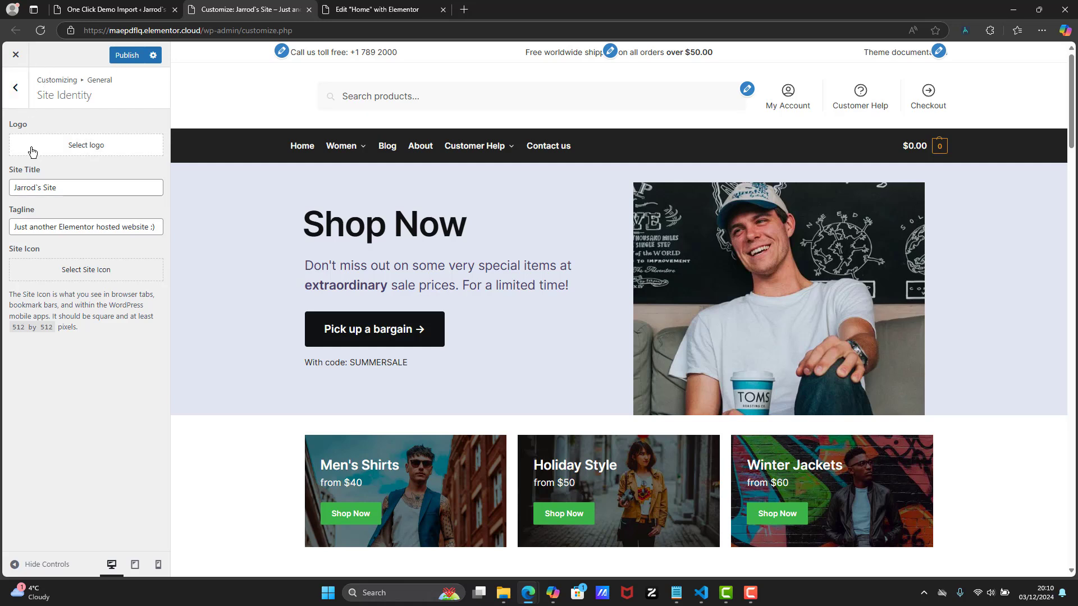
Change the site title to "Skatestore" in the site identity settings and publish the changes
left_click(15, 106)
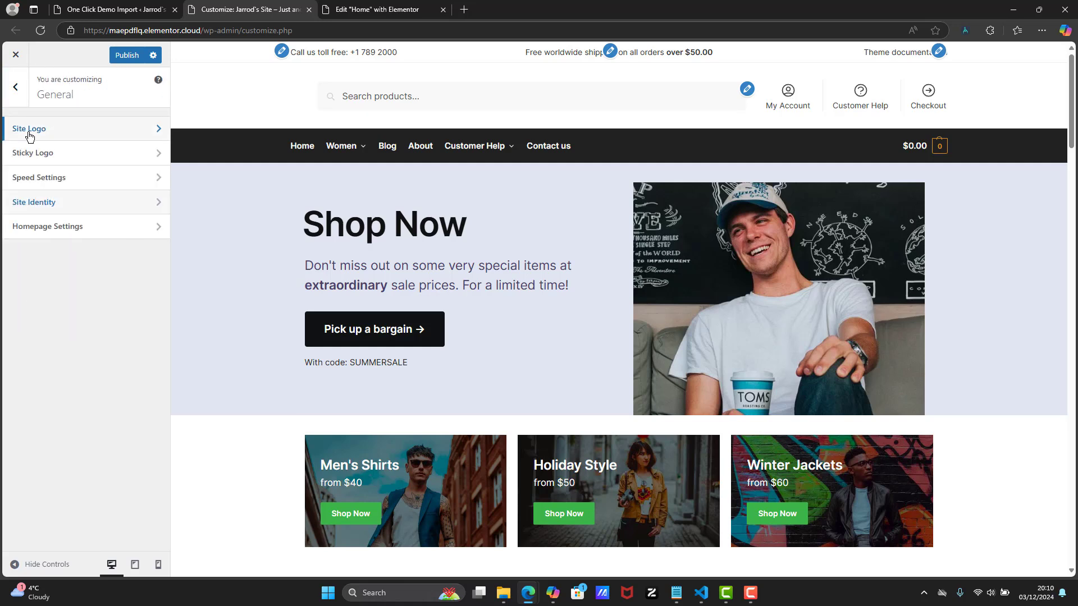
left_click(26, 130)
left_click(18, 92)
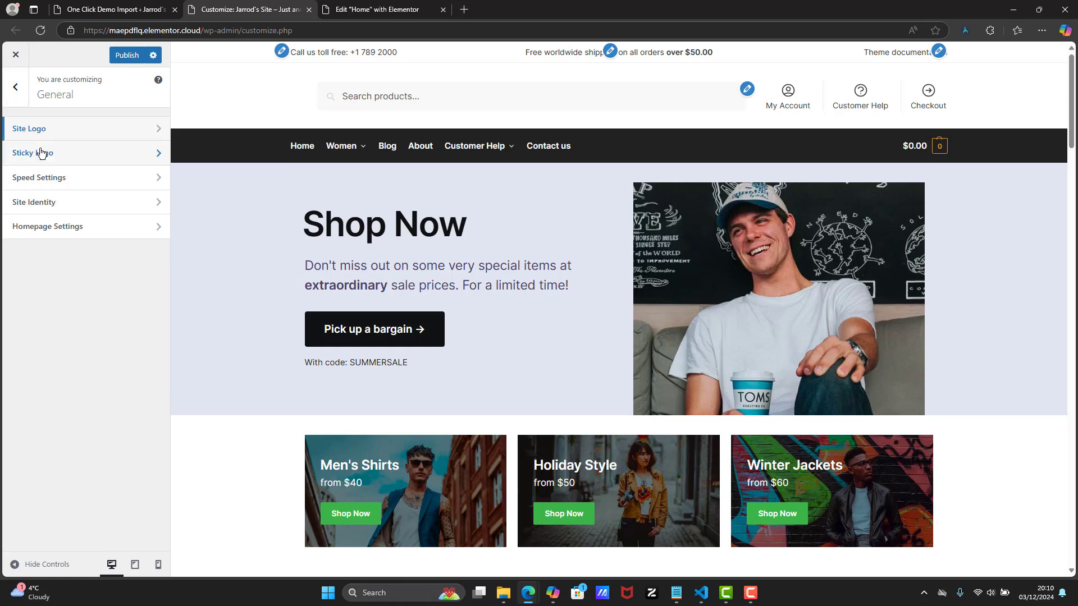
left_click(53, 203)
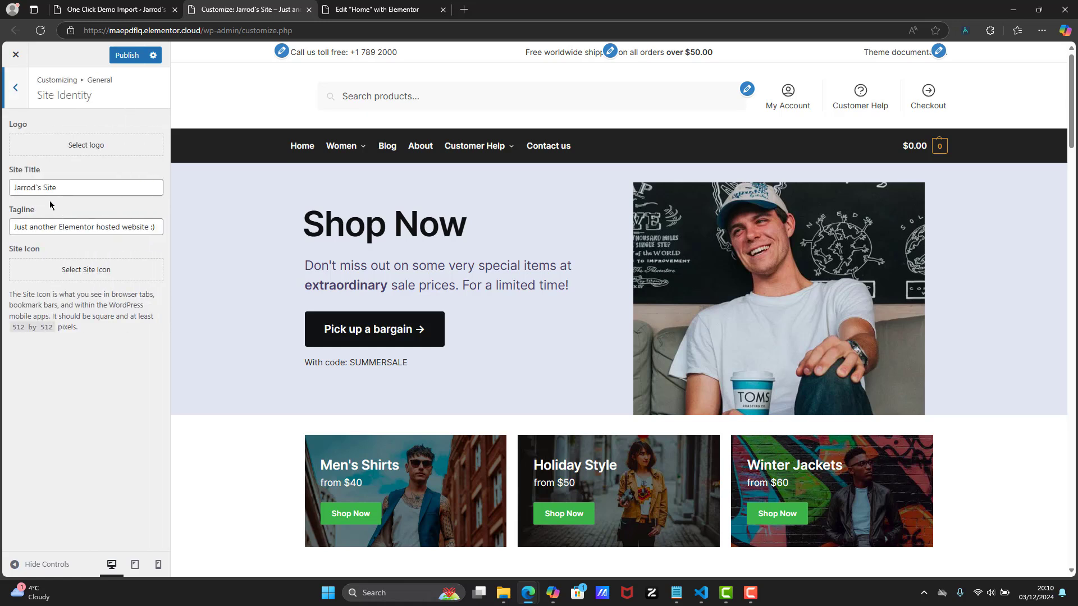
left_click_drag(70, 188, 1, 187)
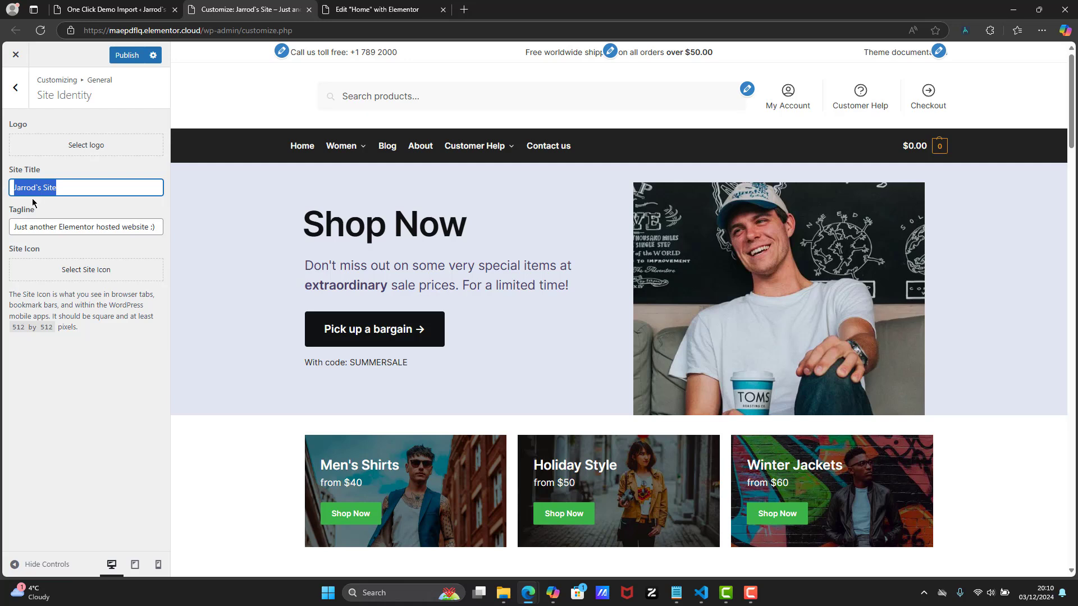
key("BackSpace")
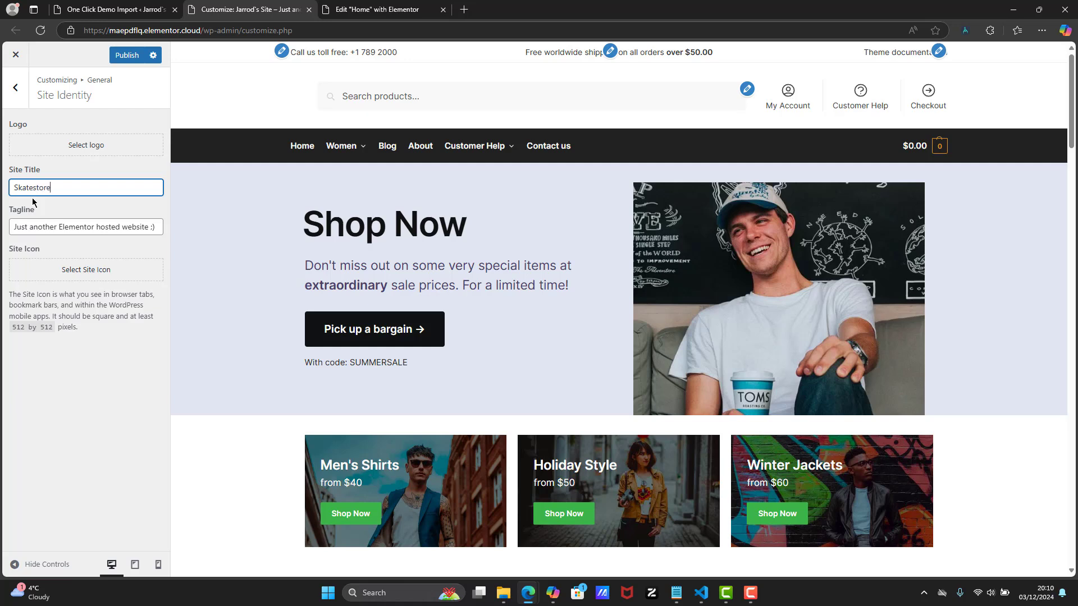
left_click(127, 56)
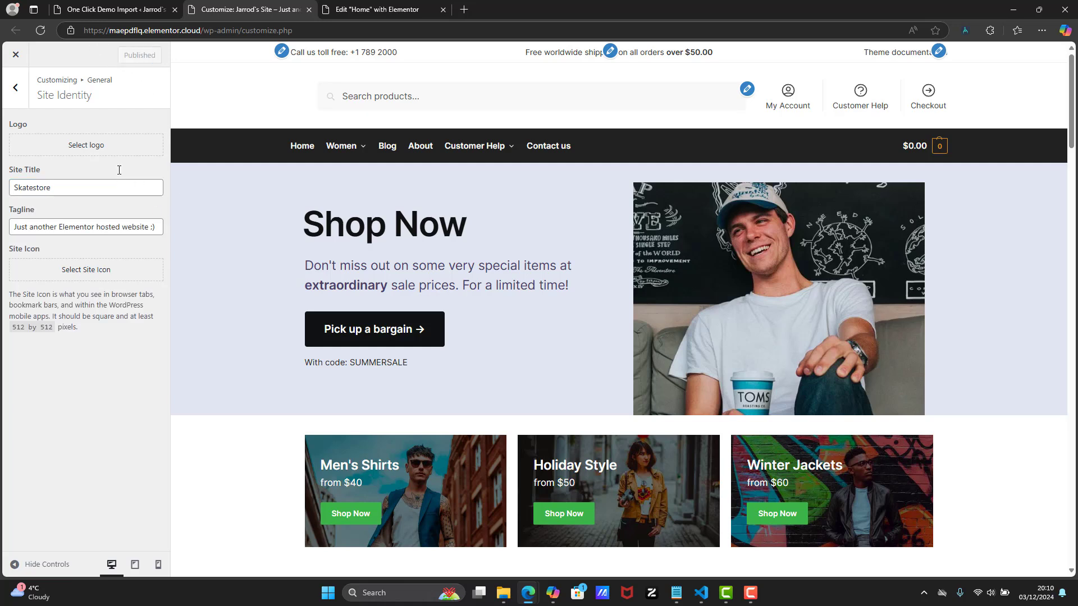
Leave the theme settings and look over the live home page
left_click(15, 87)
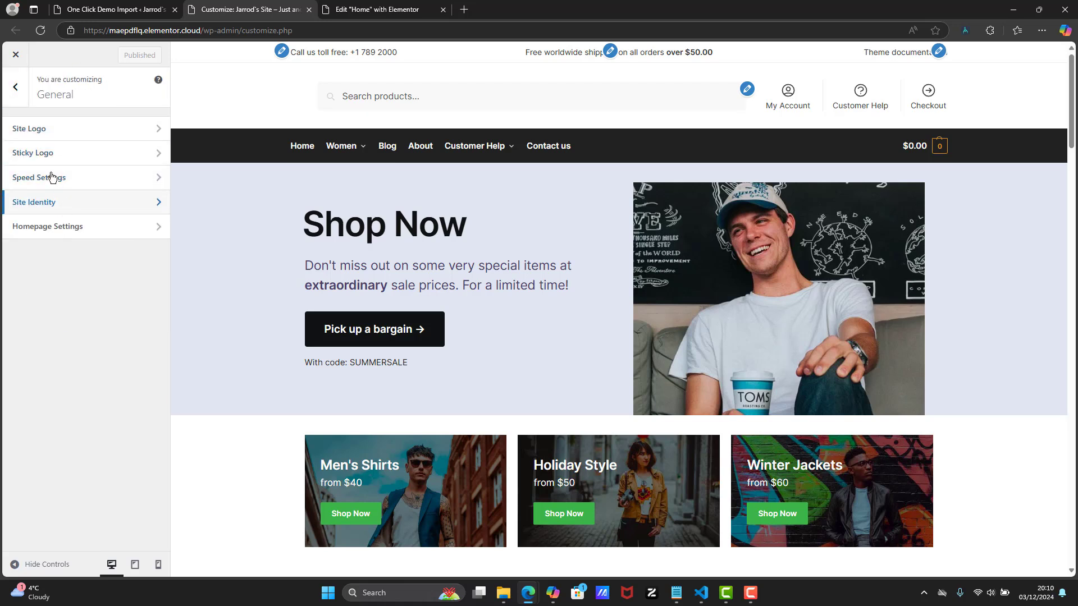
left_click(11, 58)
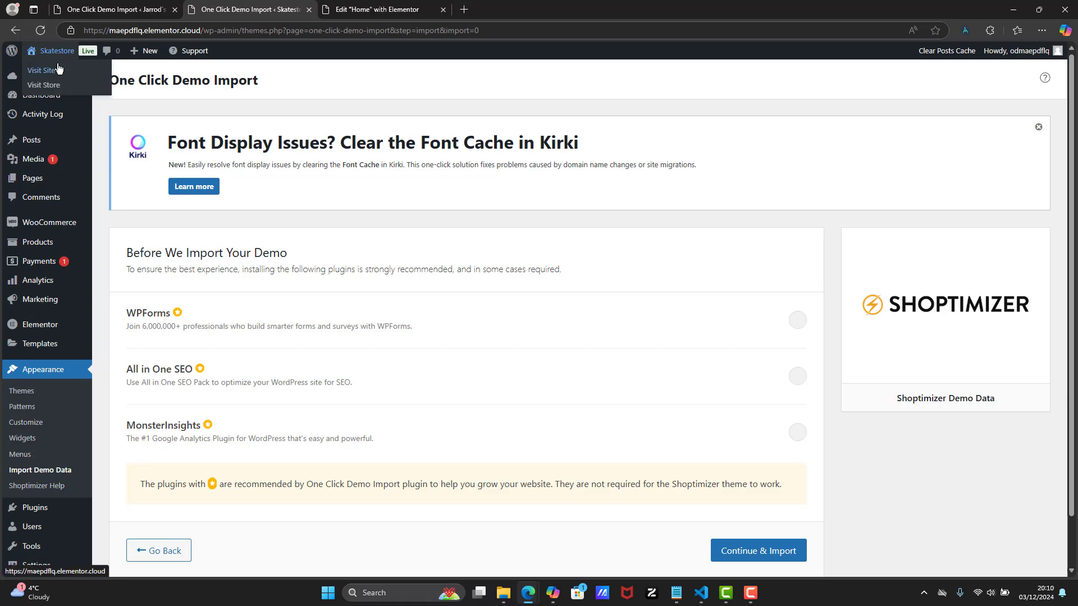
left_click(57, 69)
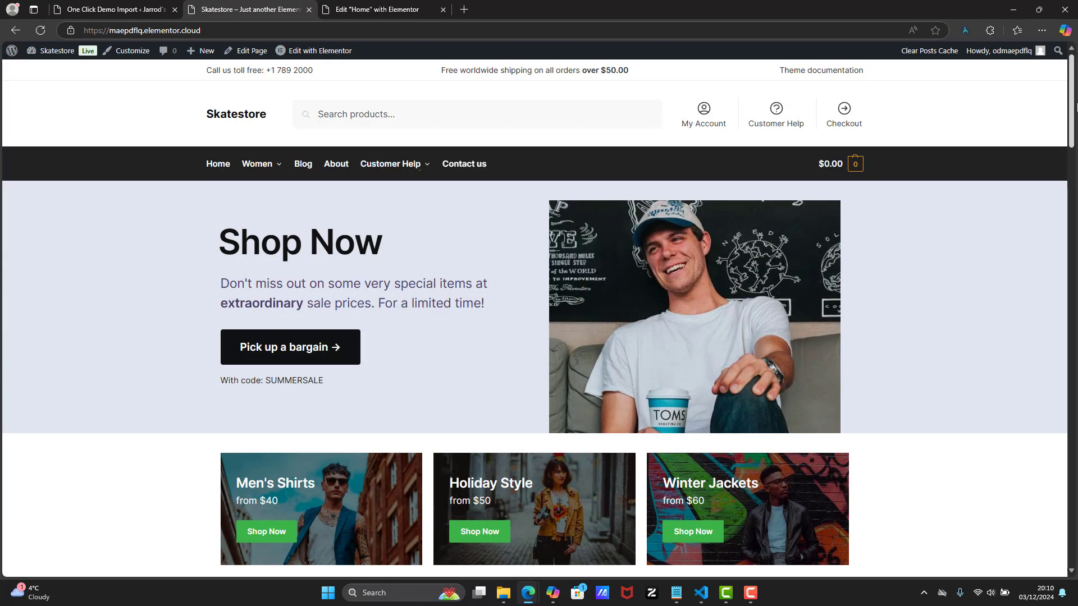
scroll(1074, 201, "down", 6)
left_click_drag(1074, 202, 1073, 137)
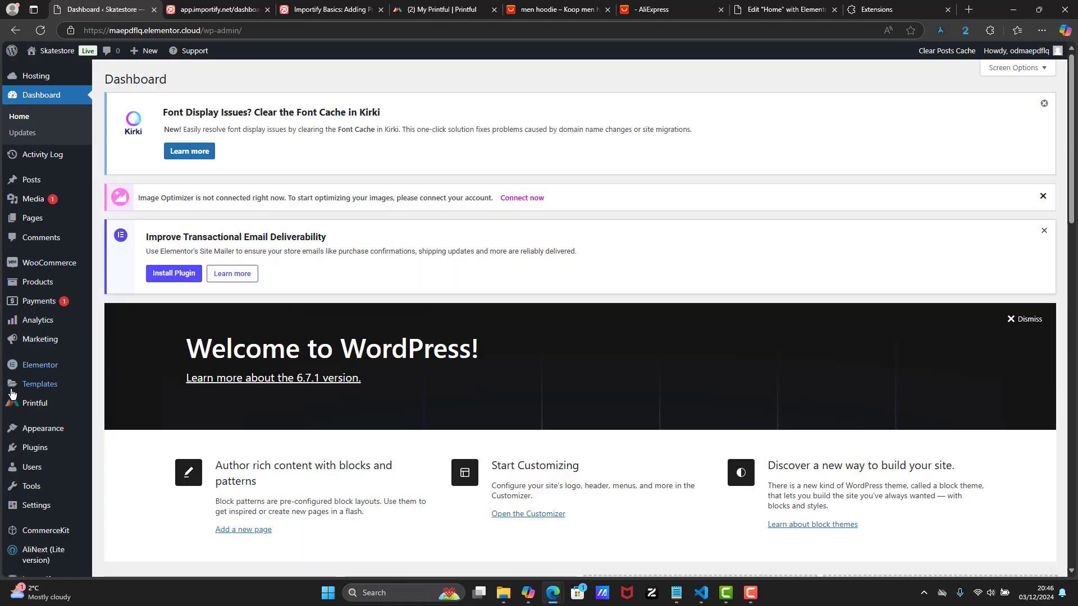
Search the plugin directory for "dropshipping" and install and activate ALD – Dropshipping and Fulfillment for AliExpress and WooCommerce
mouse_move(31, 449)
left_click(133, 451)
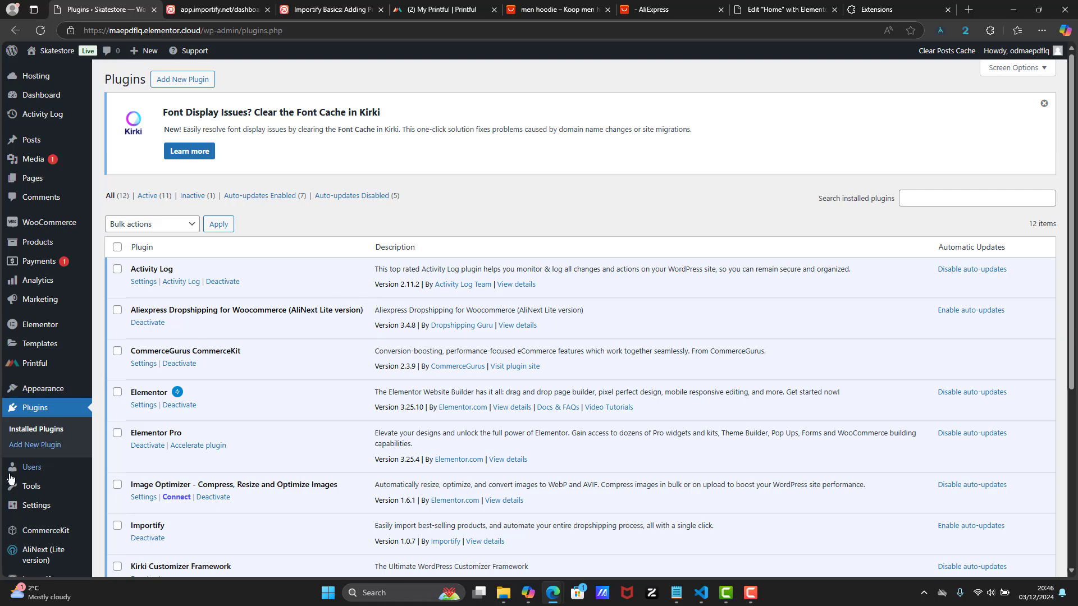
left_click(195, 83)
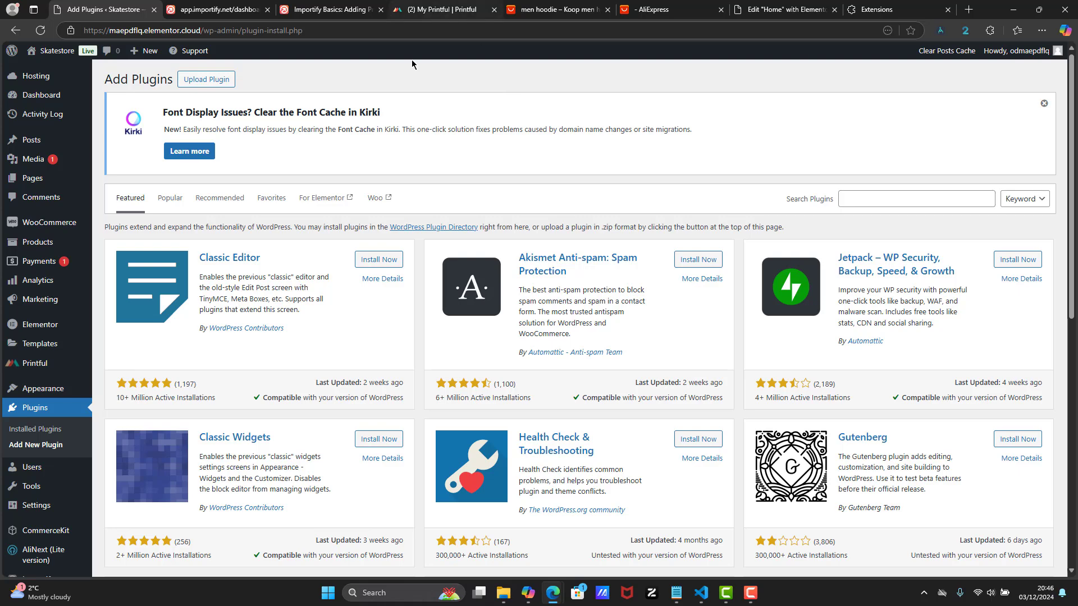
left_click(870, 196)
left_click(807, 185)
left_click(840, 197)
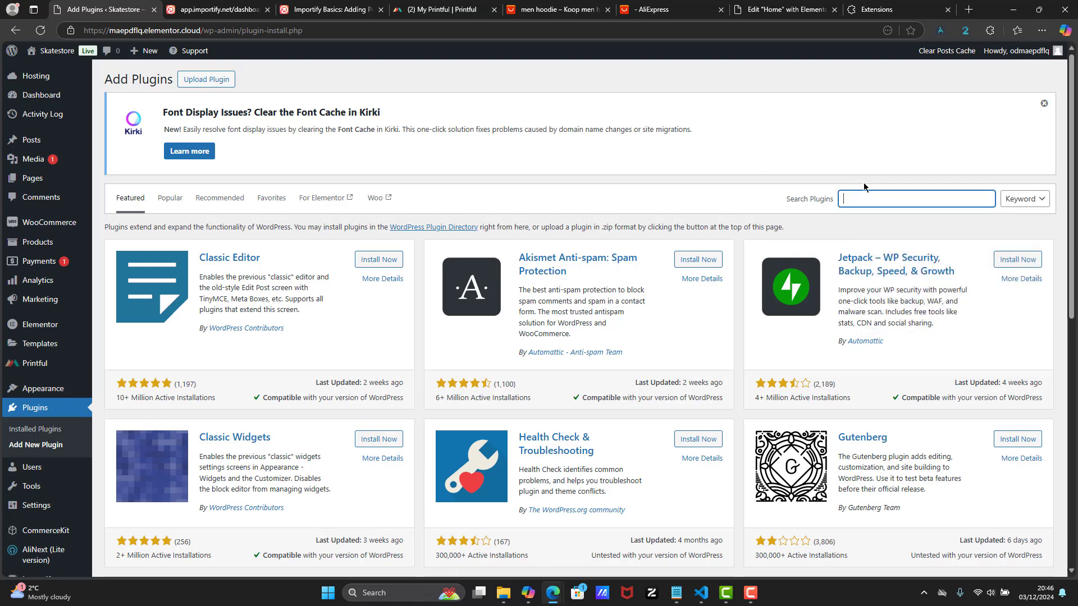
type("dropshipping")
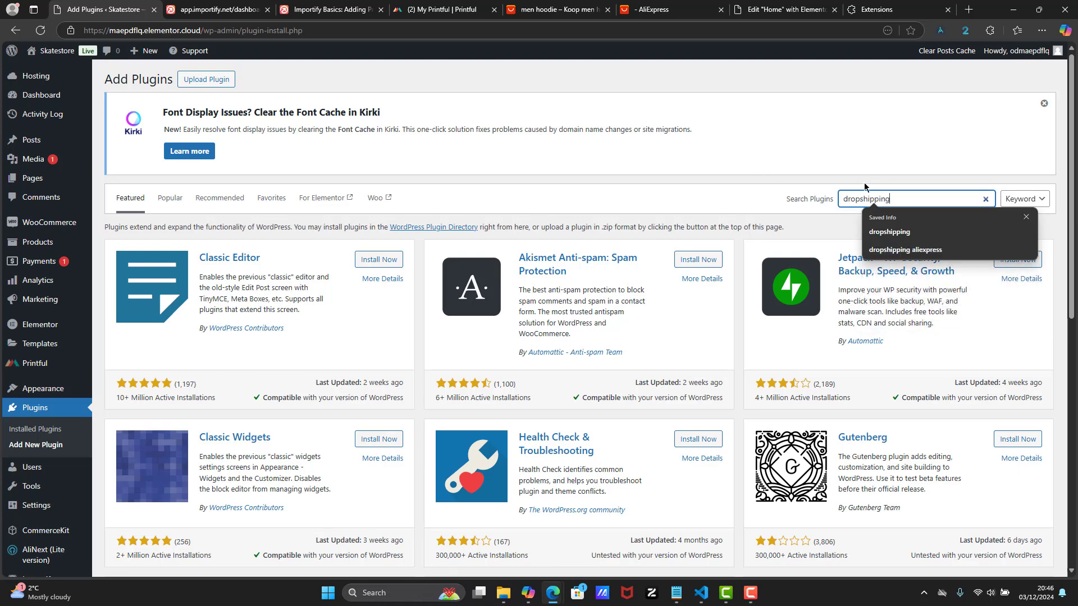
key("Return")
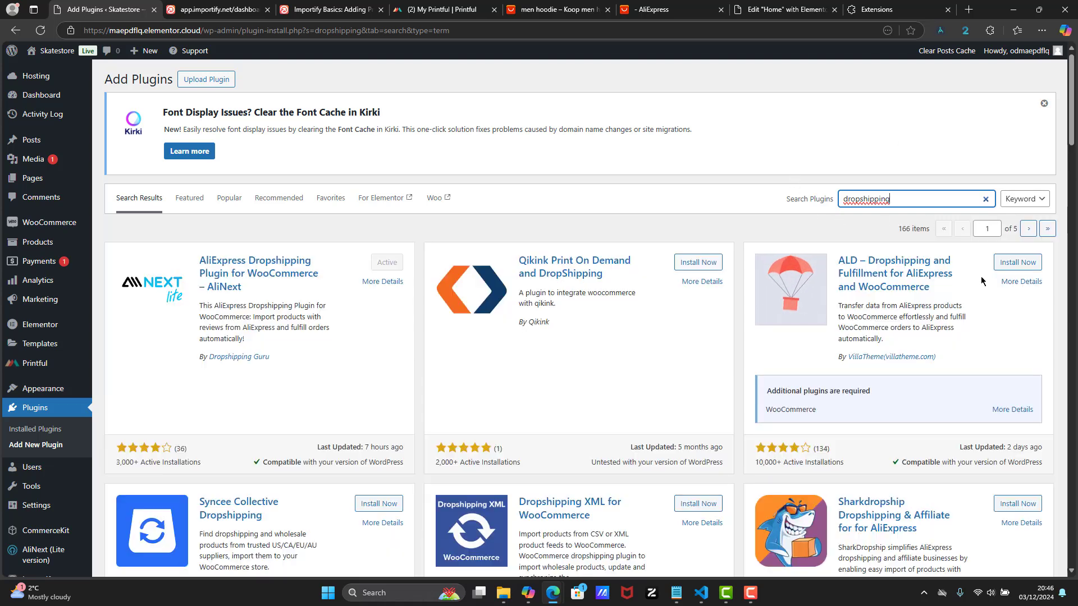
left_click(1001, 273)
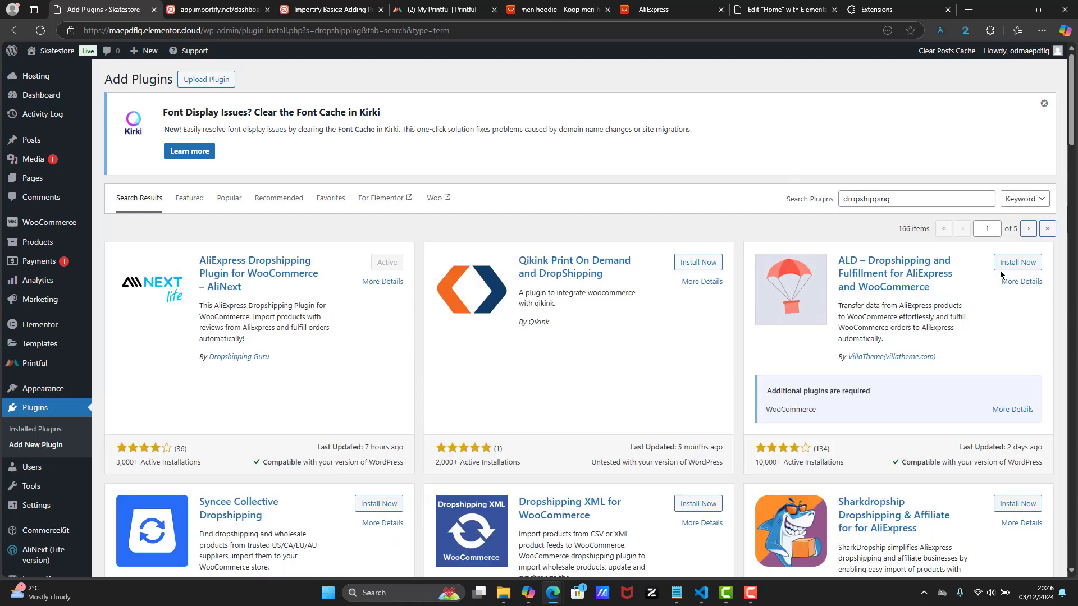
left_click(1007, 263)
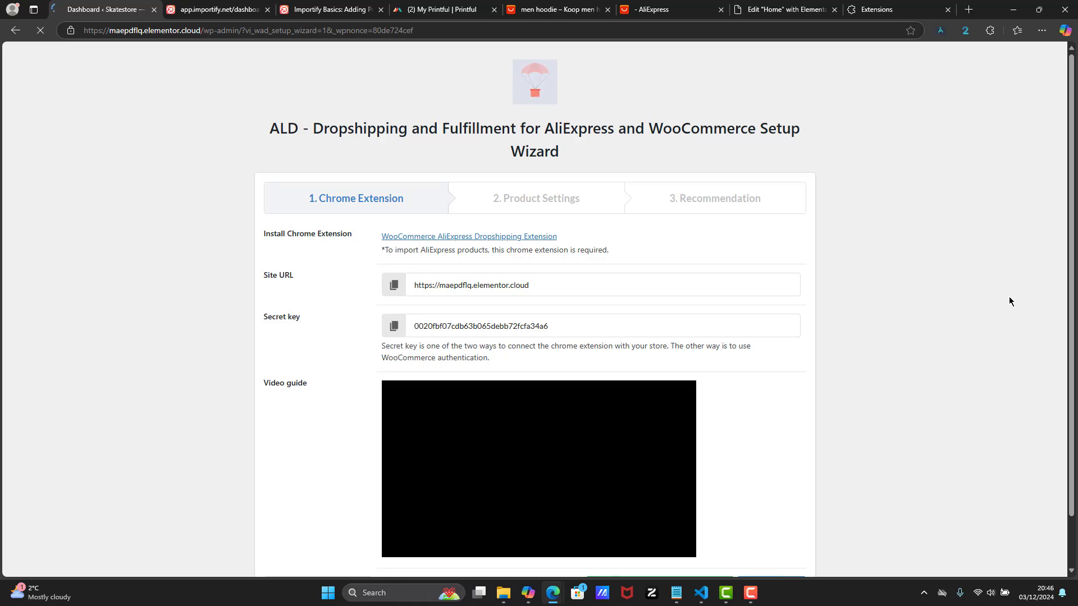
Add the WooCommerce AliExpress Dropshipping Extension to the browser from the plugin's setup wizard
scroll(937, 364, "down", 1)
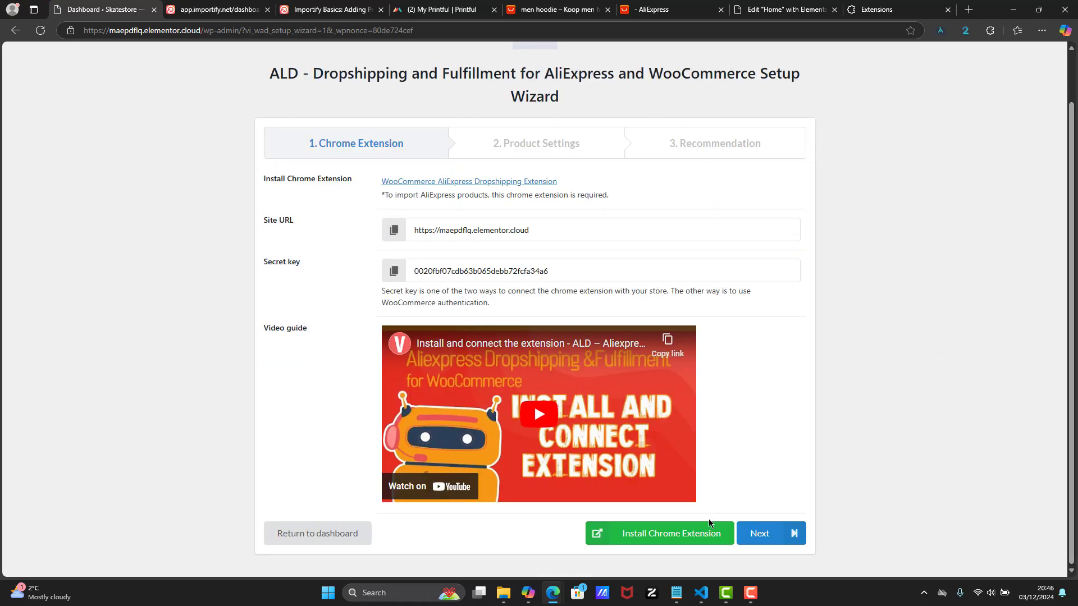
left_click(655, 535)
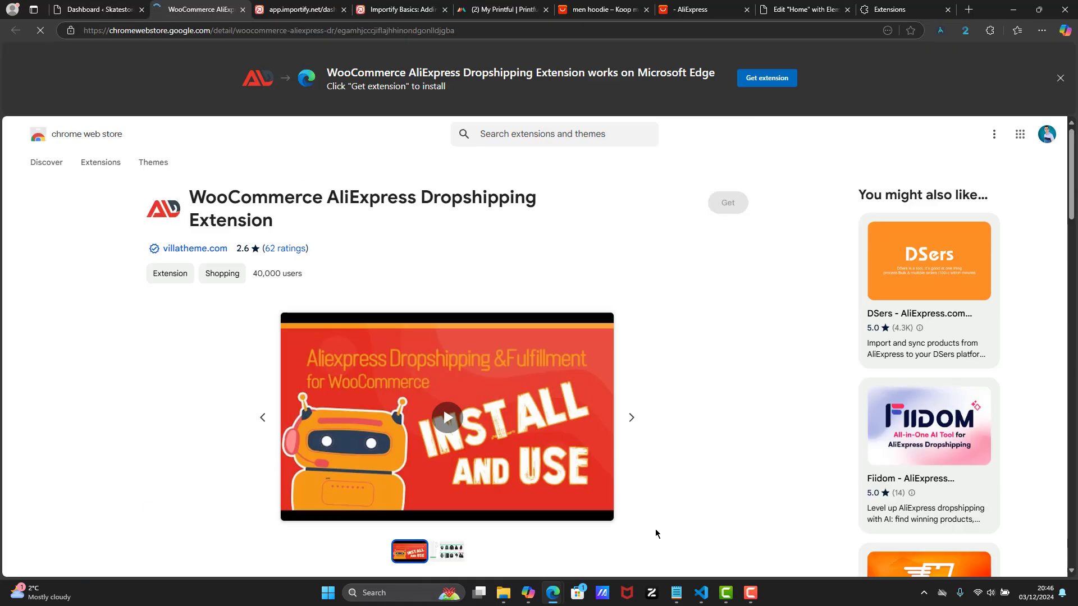
left_click(718, 209)
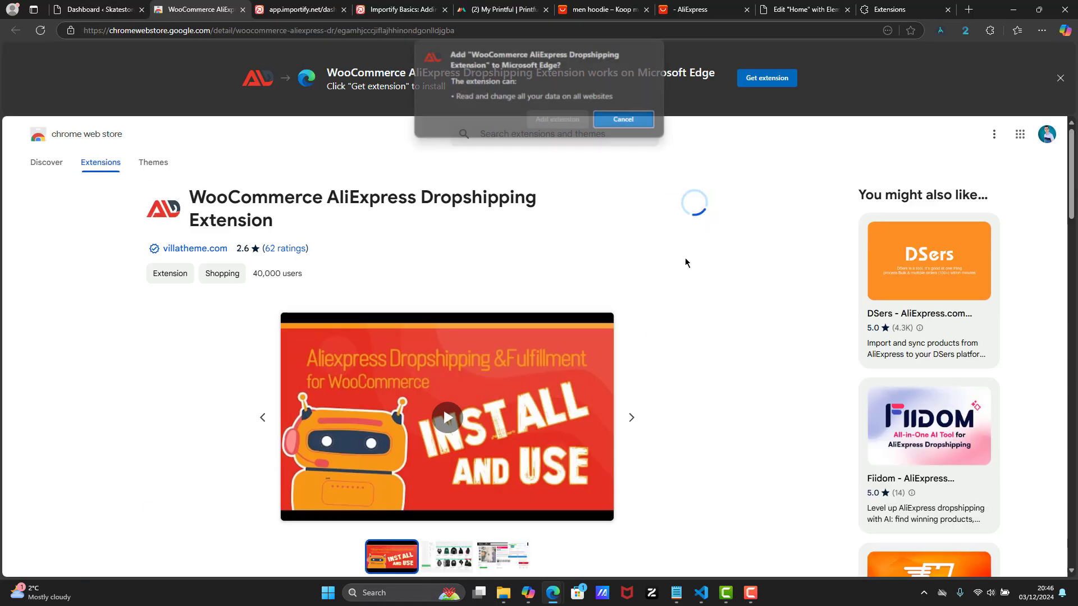
left_click(558, 119)
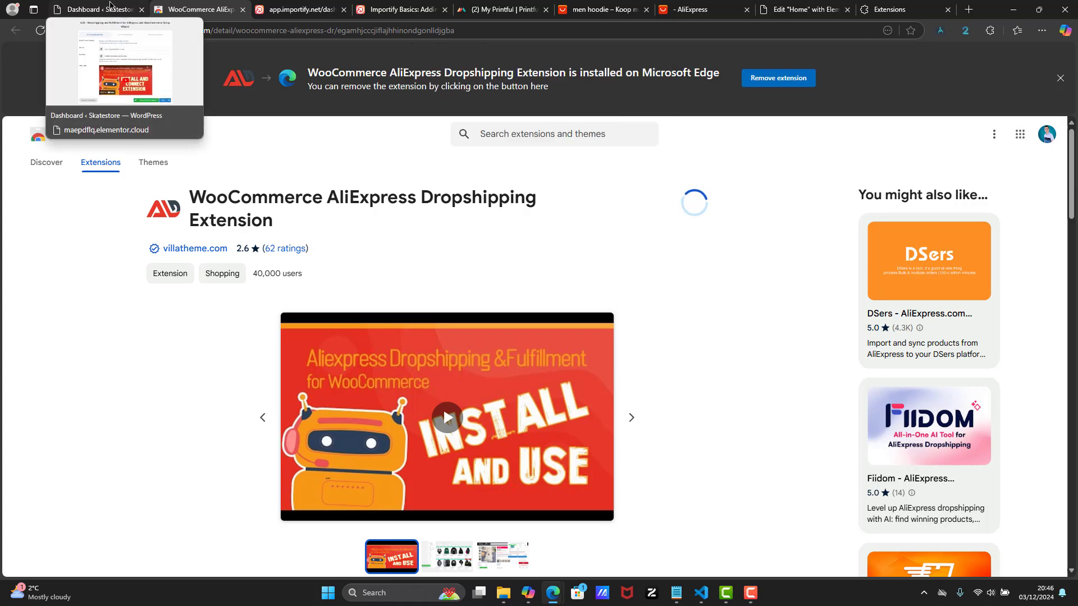
Return to the ALD setup wizard, accept the default product settings and install all recommended plugins
left_click(110, 5)
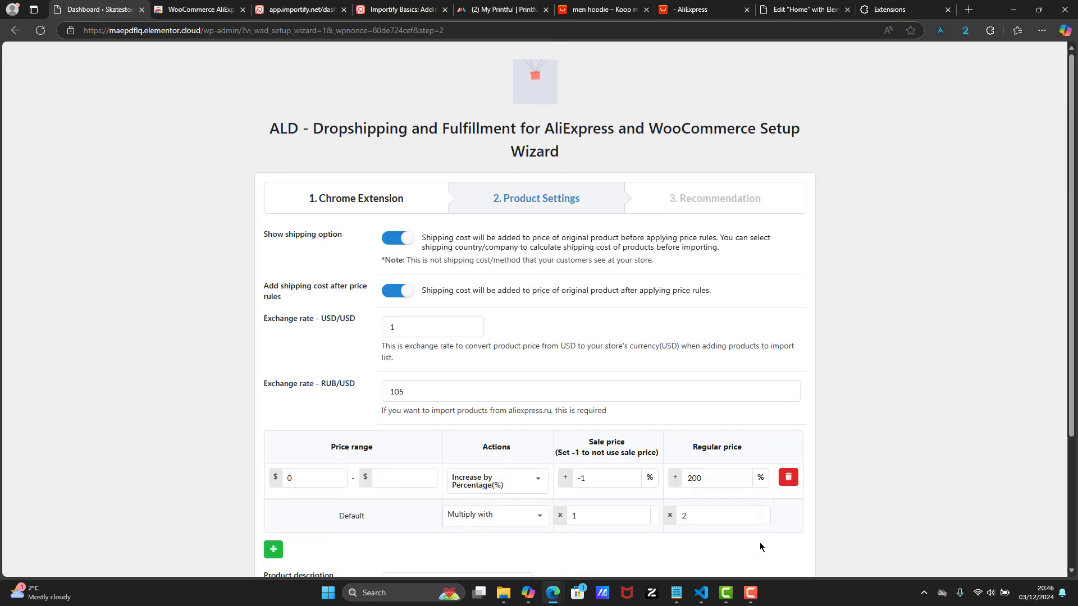
left_click_drag(1075, 360, 1076, 470)
scroll(1075, 473, "down", 1)
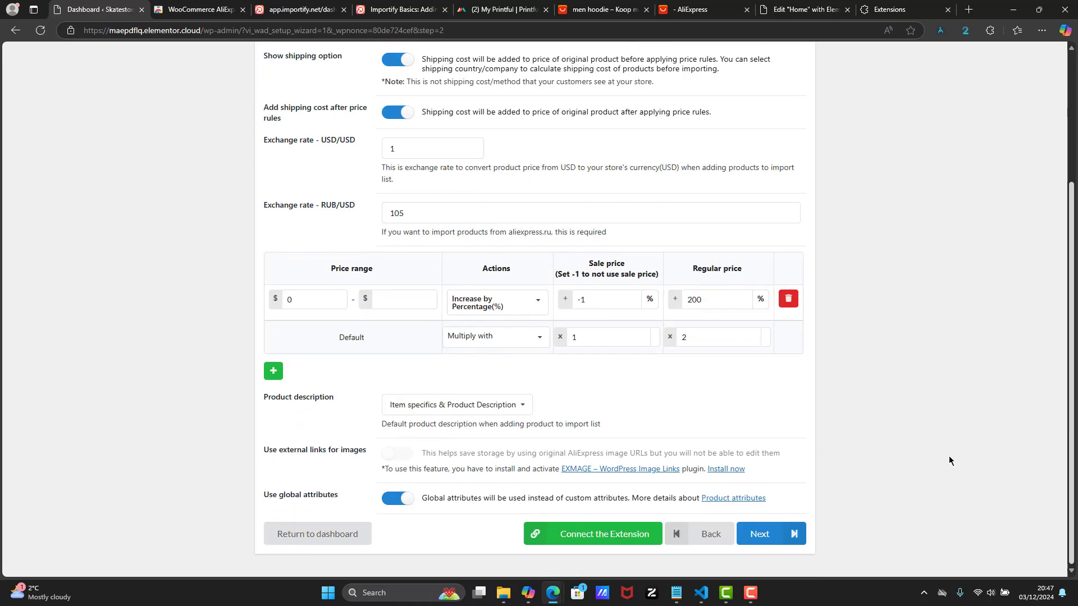
left_click(777, 542)
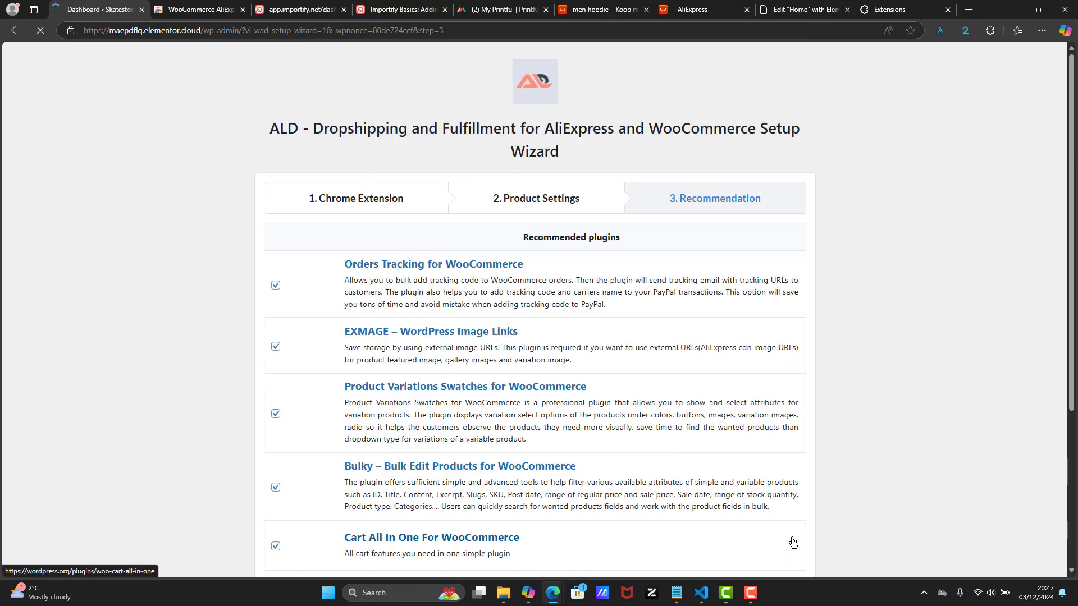
scroll(866, 404, "down", 3)
left_click(786, 542)
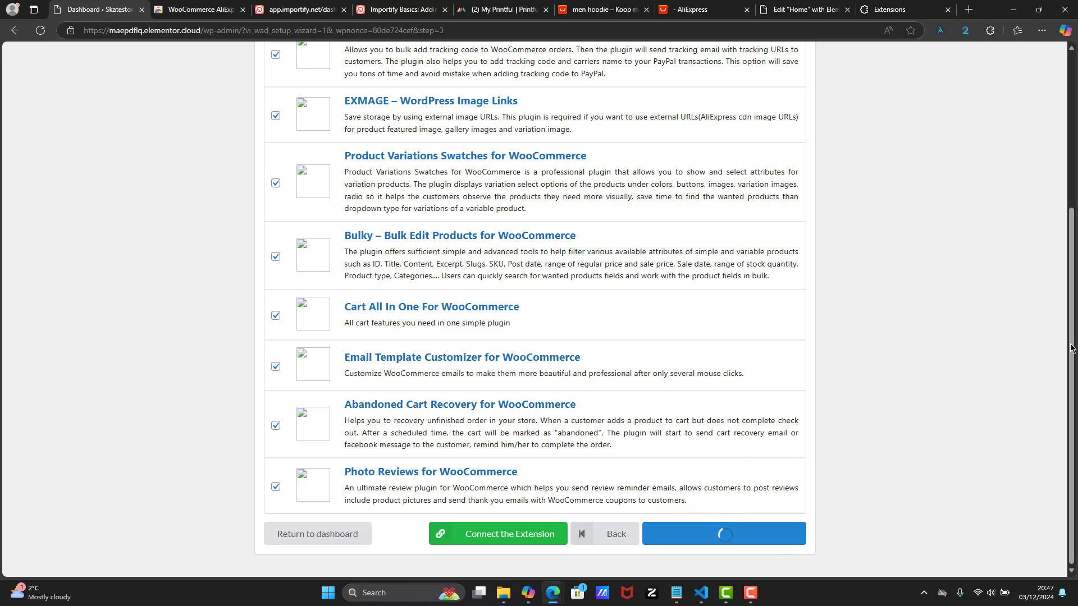
mouse_move(1071, 347)
left_mouse_down()
mouse_move(1072, 297)
mouse_move(1072, 351)
left_mouse_up()
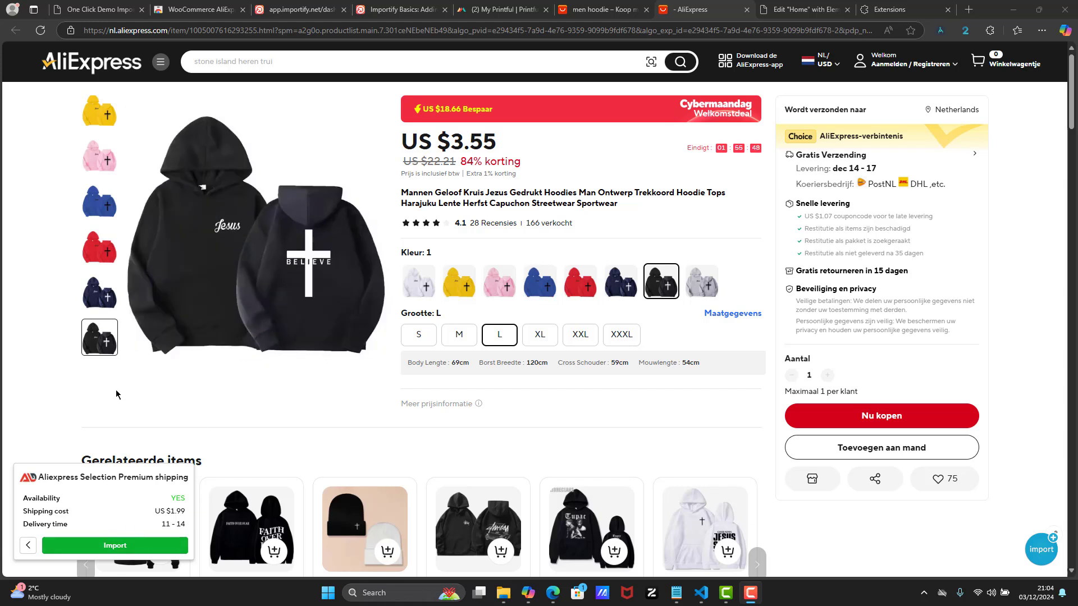
View the navy hoodie image on AliExpress, switch to the live Skatestore site and try its My Account link
left_click(100, 292)
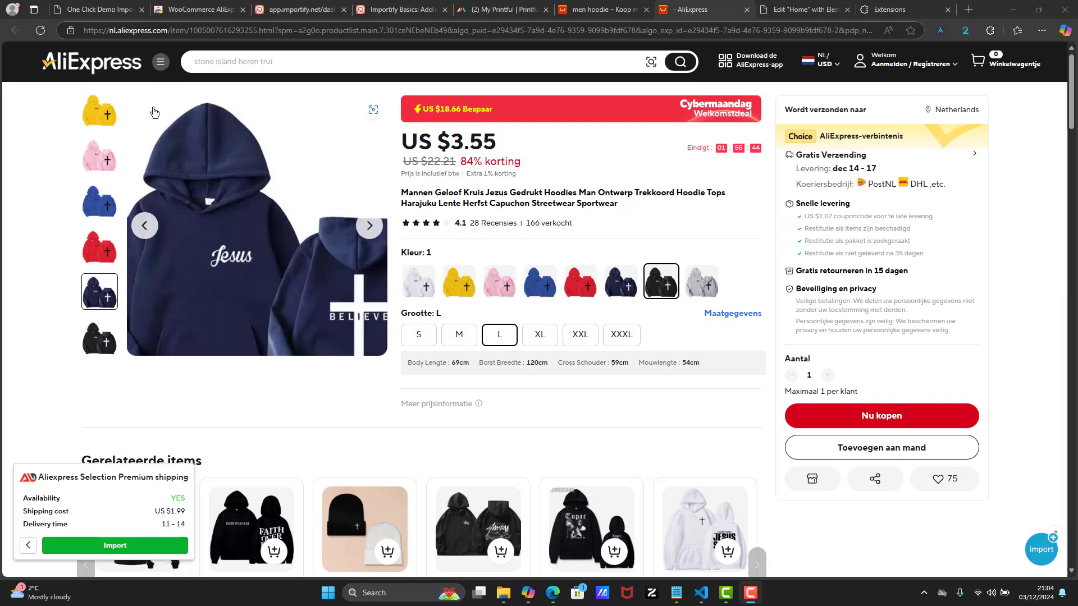
left_click(109, 14)
mouse_move(70, 53)
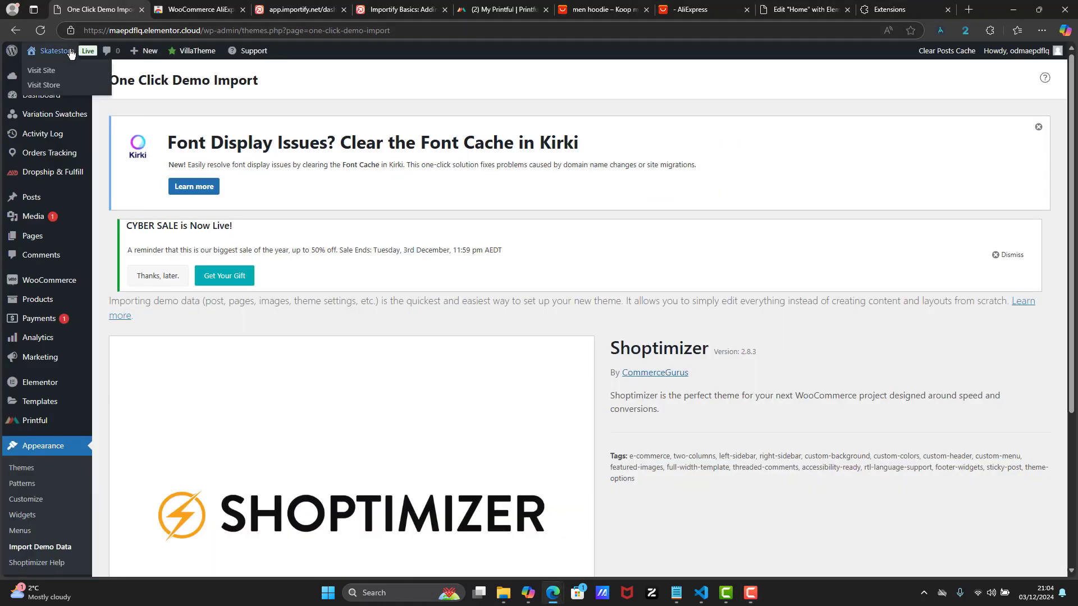
left_click(66, 72)
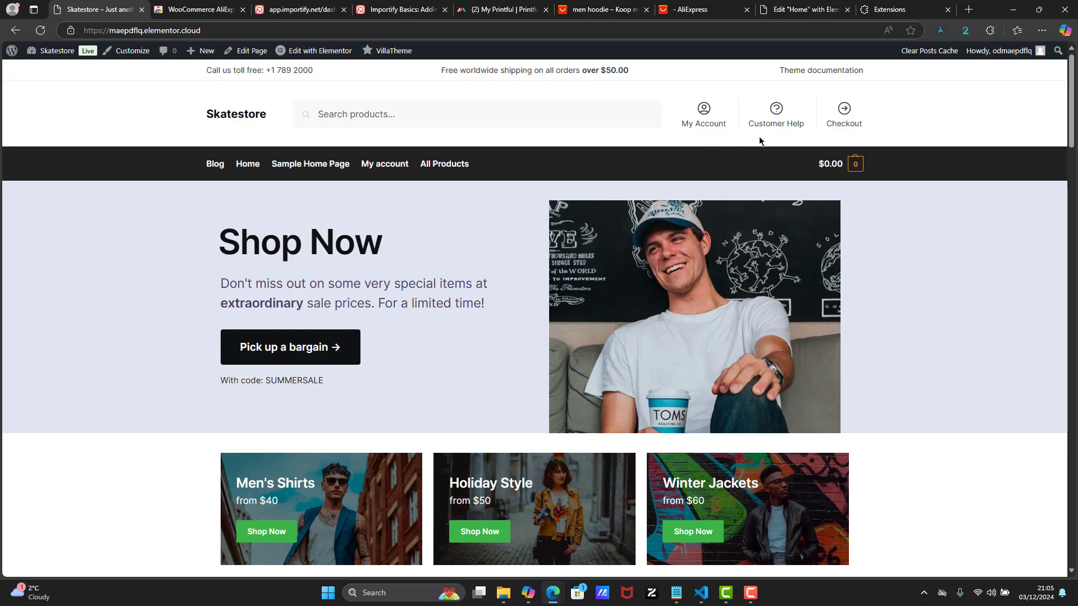
left_click(708, 112)
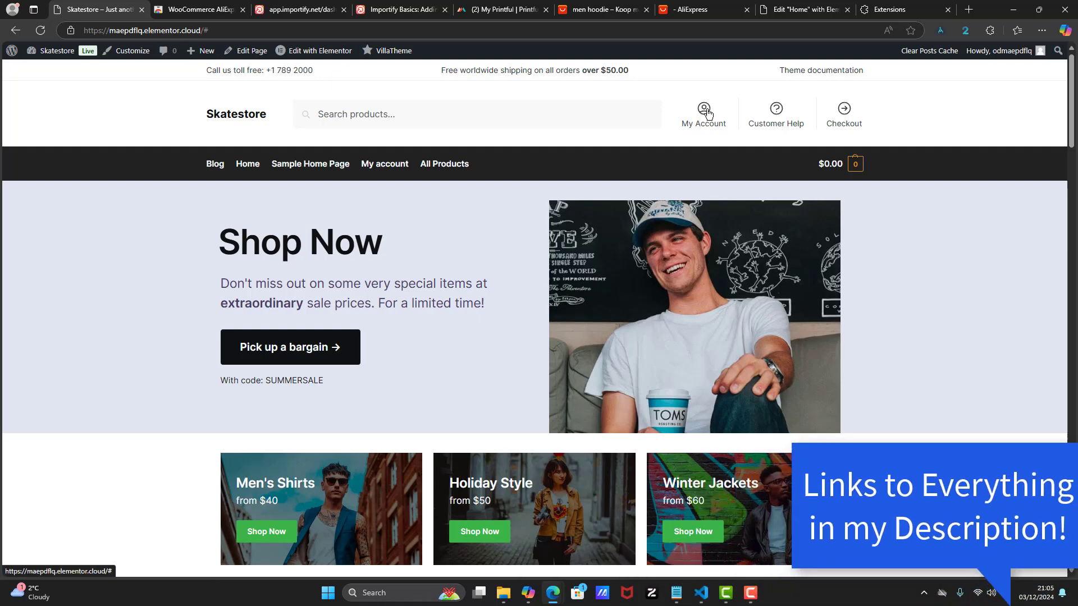